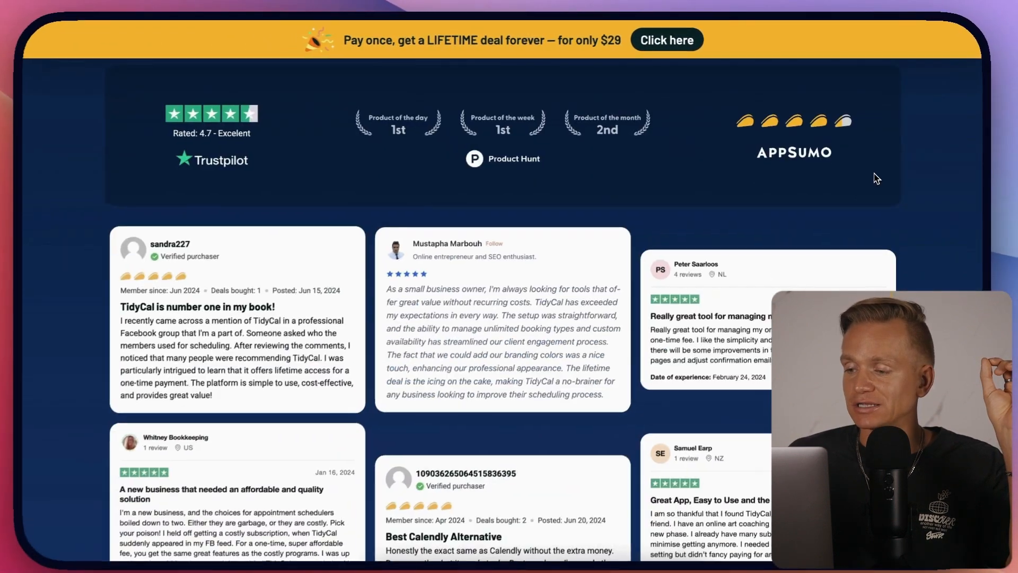
Review the feature and pricing comparison between TidyCal and Market option #2 on the landing page
scroll(623, 218, "down", 10)
scroll(620, 219, "down", 5)
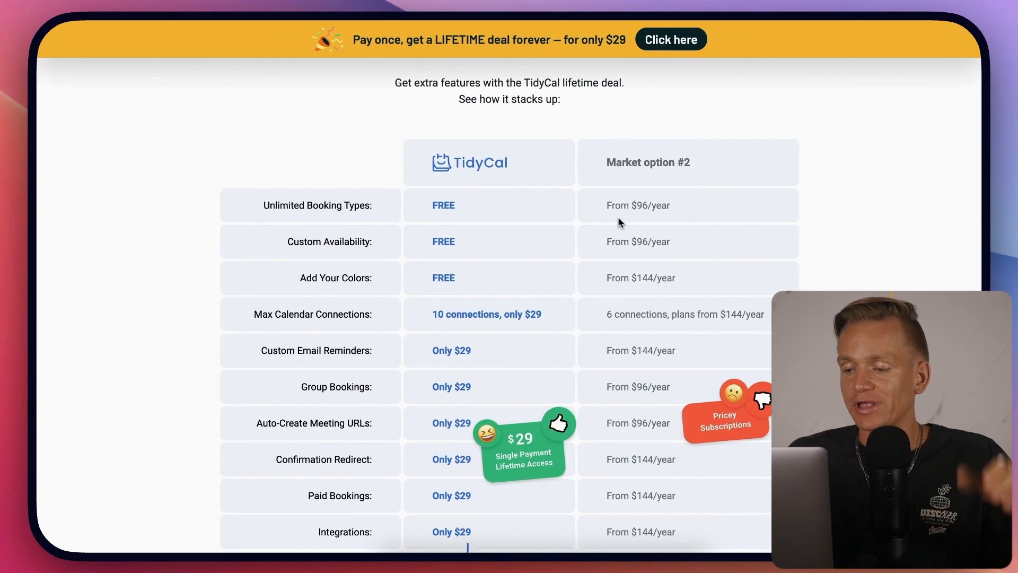
scroll(530, 191, "up", 4)
scroll(562, 155, "down", 1)
scroll(573, 164, "down", 1)
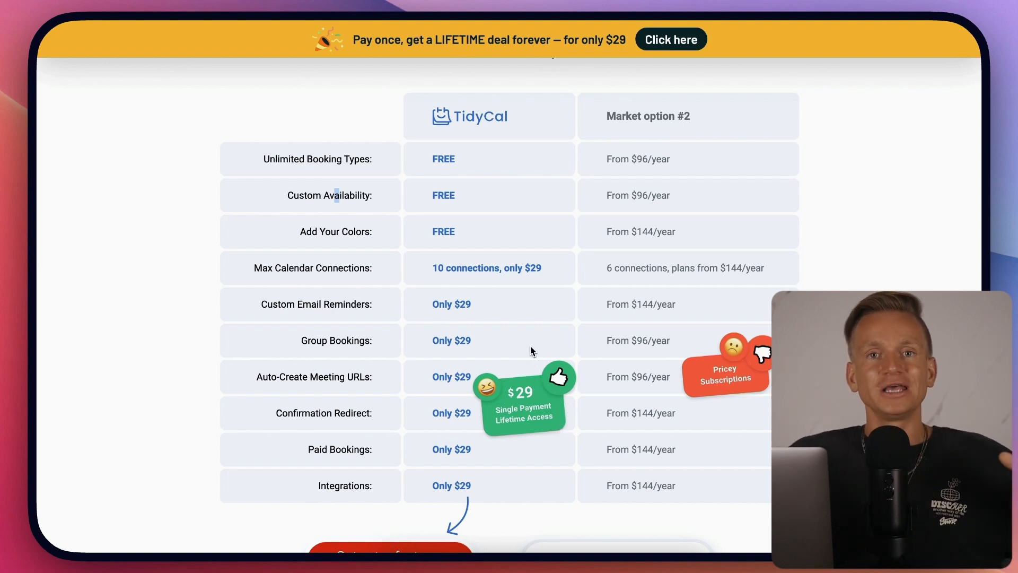
scroll(366, 318, "down", 2)
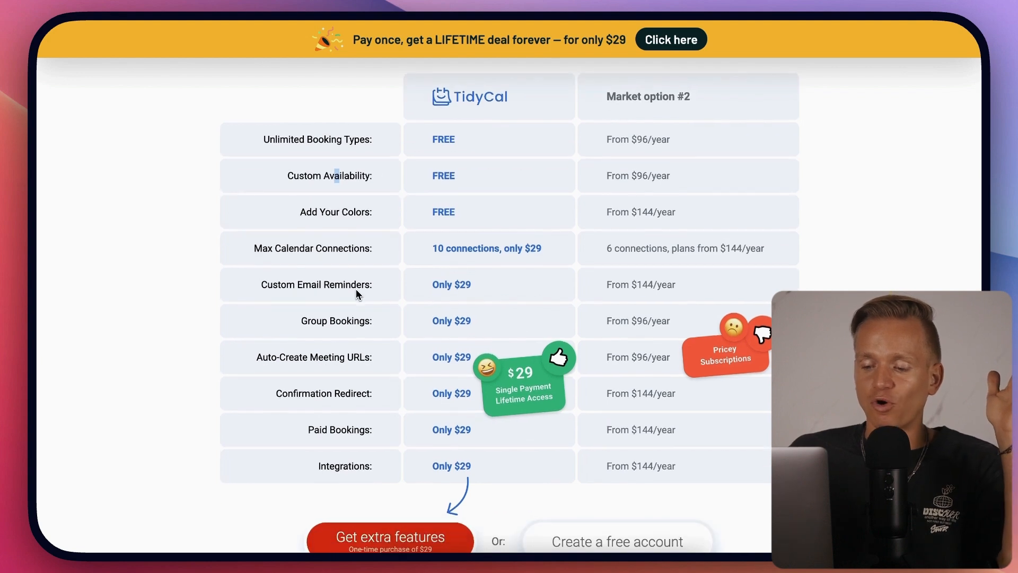
scroll(409, 318, "up", 1)
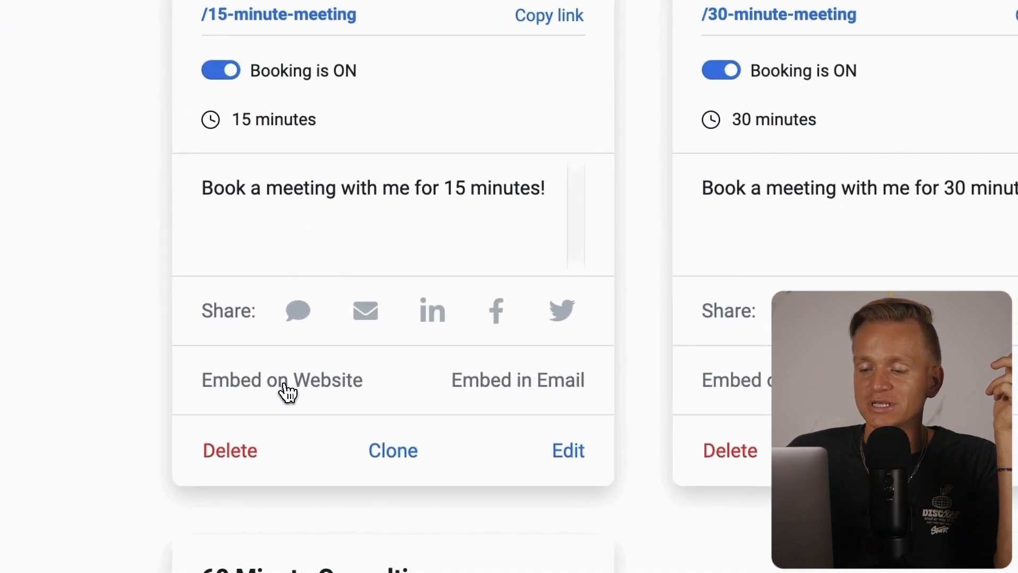
View the website embed code for the 15 Minute Meeting and copy its booking link
left_click(285, 387)
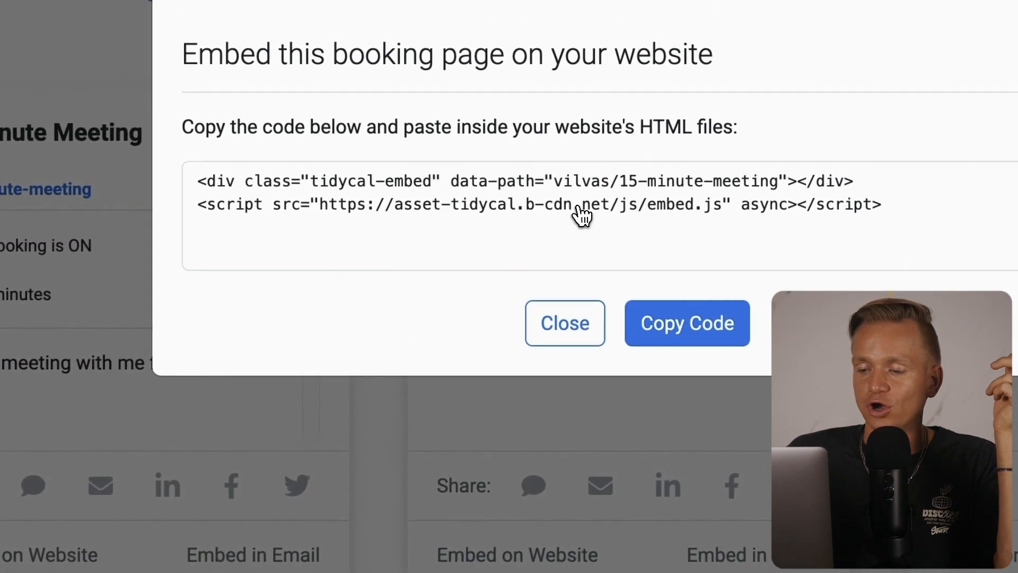
left_click(566, 318)
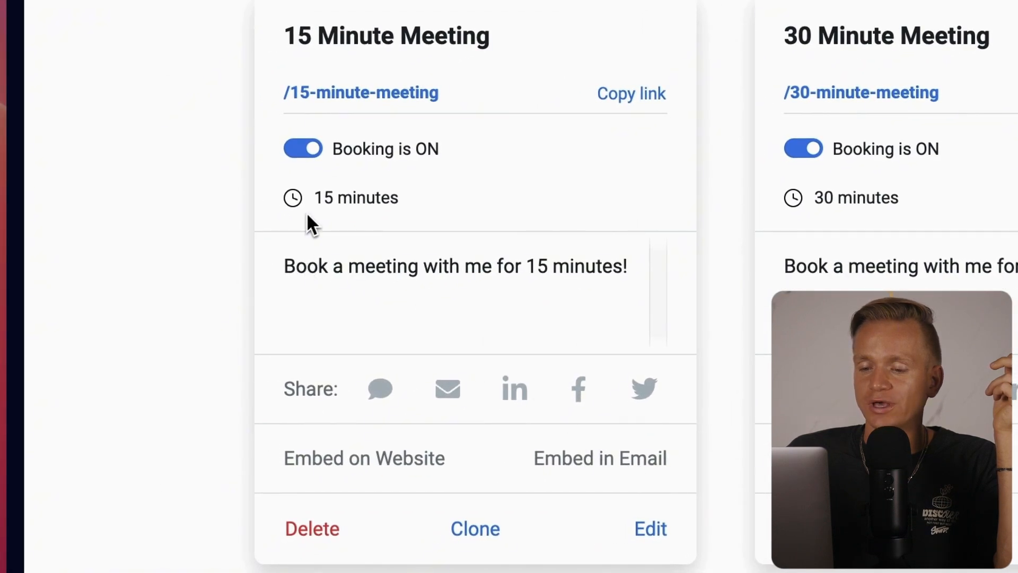
left_click(625, 99)
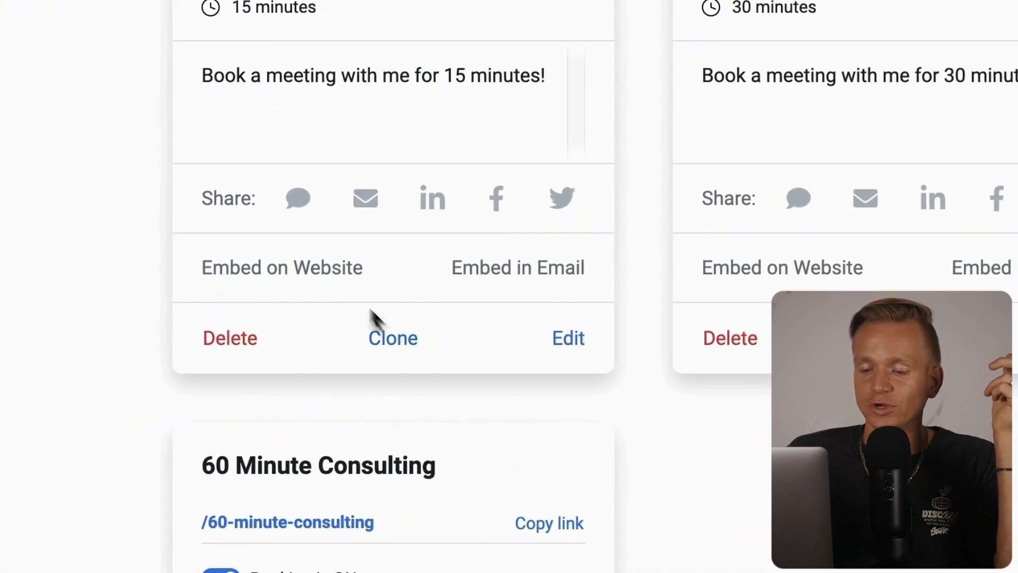
Open the 15 Minute Meeting booking type for editing and review its duration and availability options
left_click(569, 340)
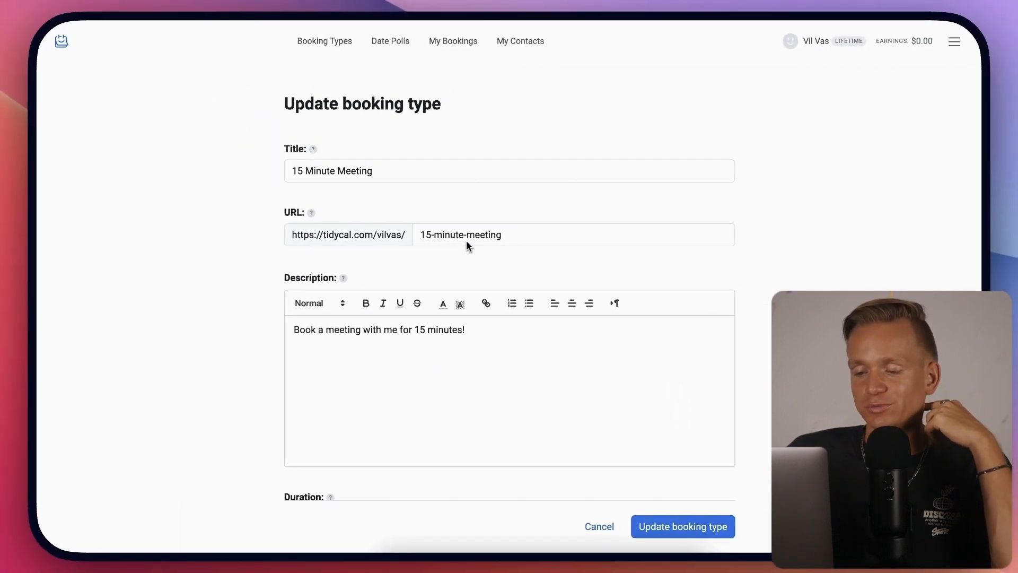
scroll(470, 245, "down", 2)
left_click(339, 335)
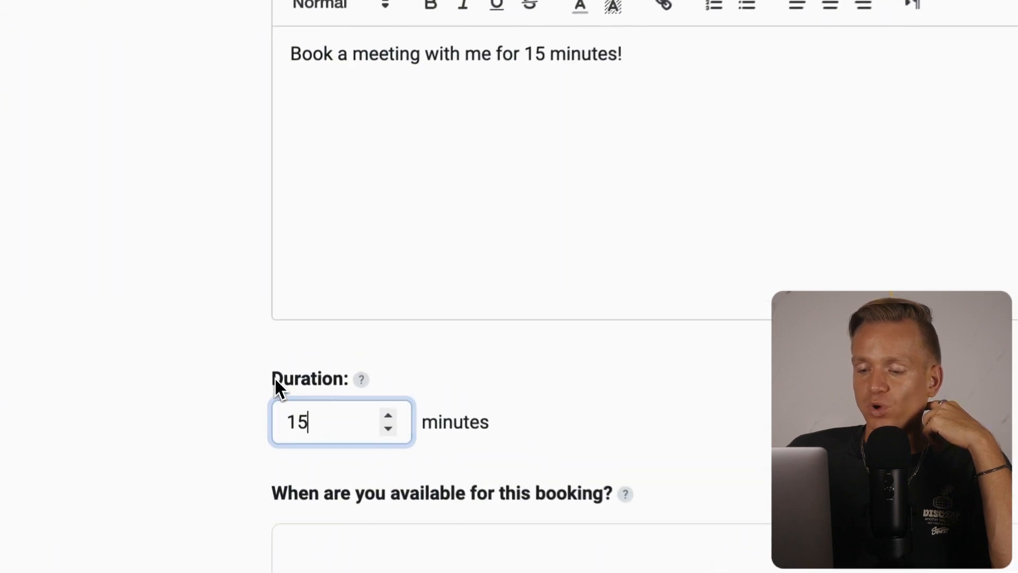
scroll(349, 402, "down", 5)
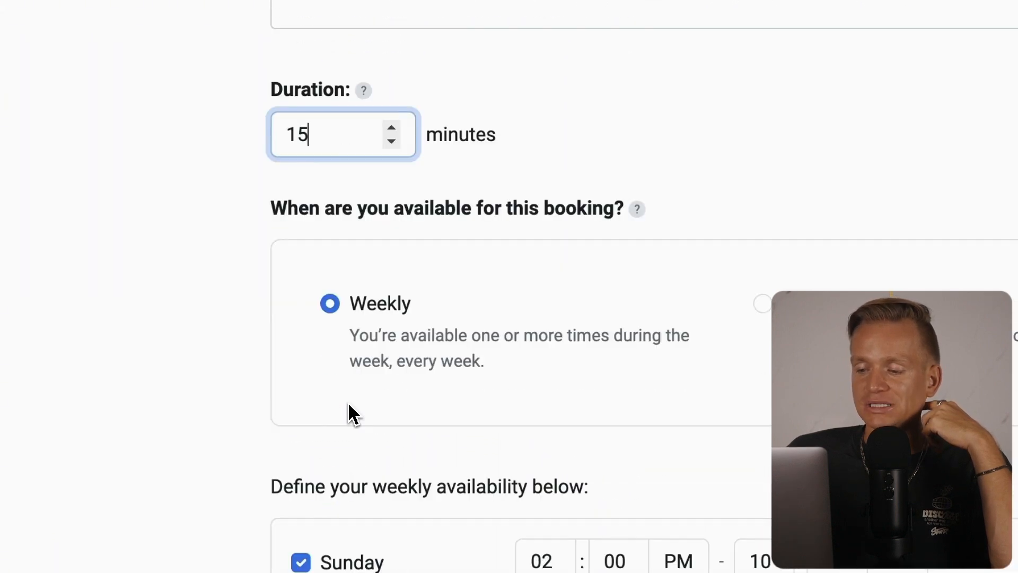
scroll(375, 400, "down", 3)
Switch the availability to specific dates and back to weekly, and toggle Sunday on and off
left_click(762, 146)
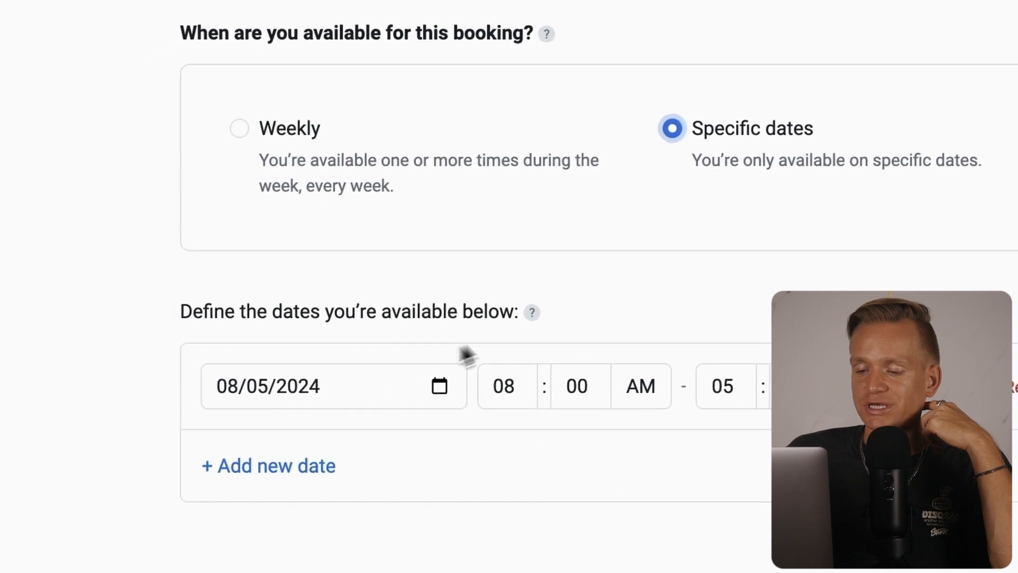
left_click(275, 130)
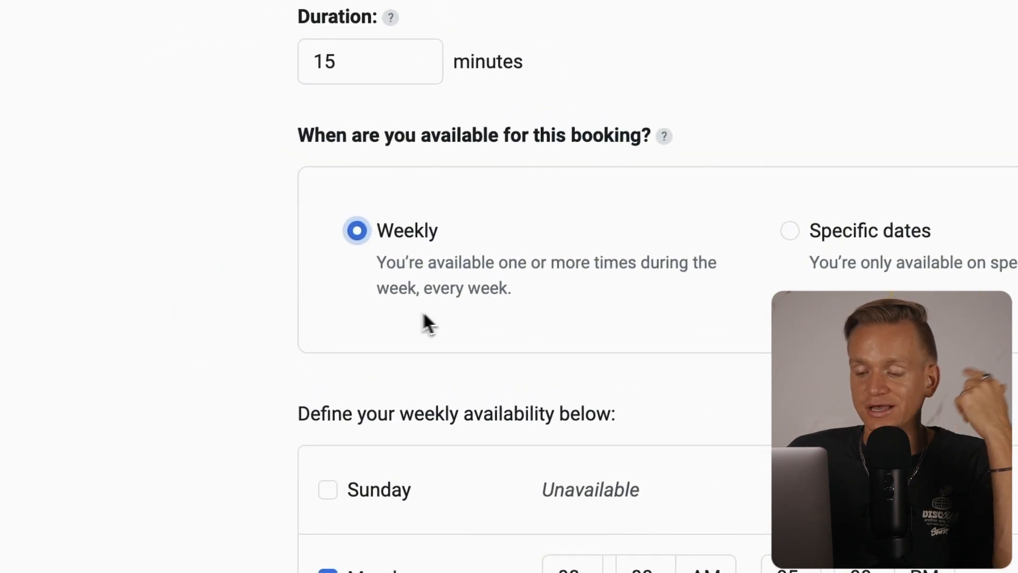
scroll(562, 328, "down", 3)
scroll(564, 330, "down", 1)
left_click(325, 299)
left_click(330, 302)
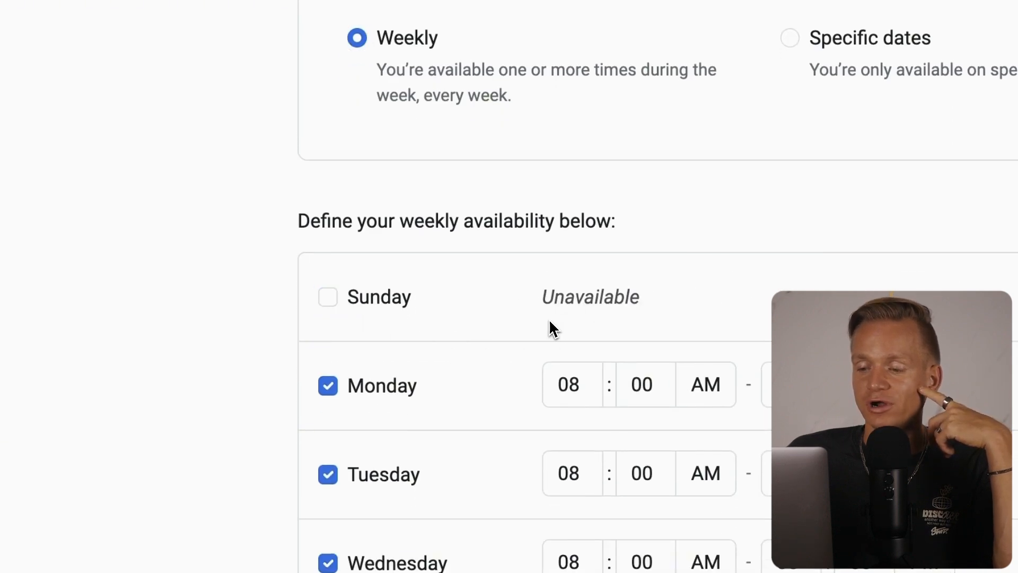
Add a second availability window to Monday and set the first window to end at 02:00 PM
left_click(737, 284)
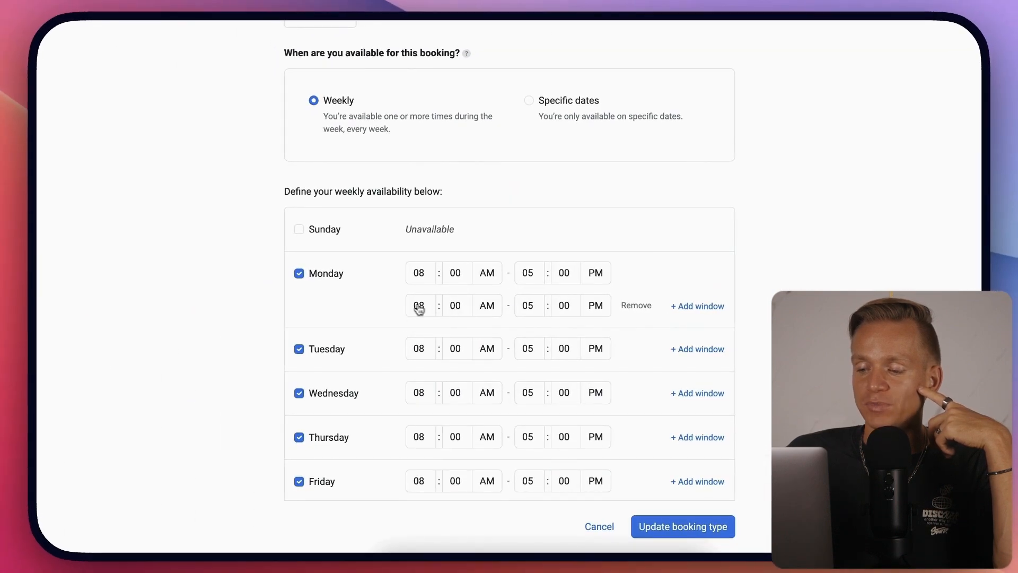
left_click(419, 306)
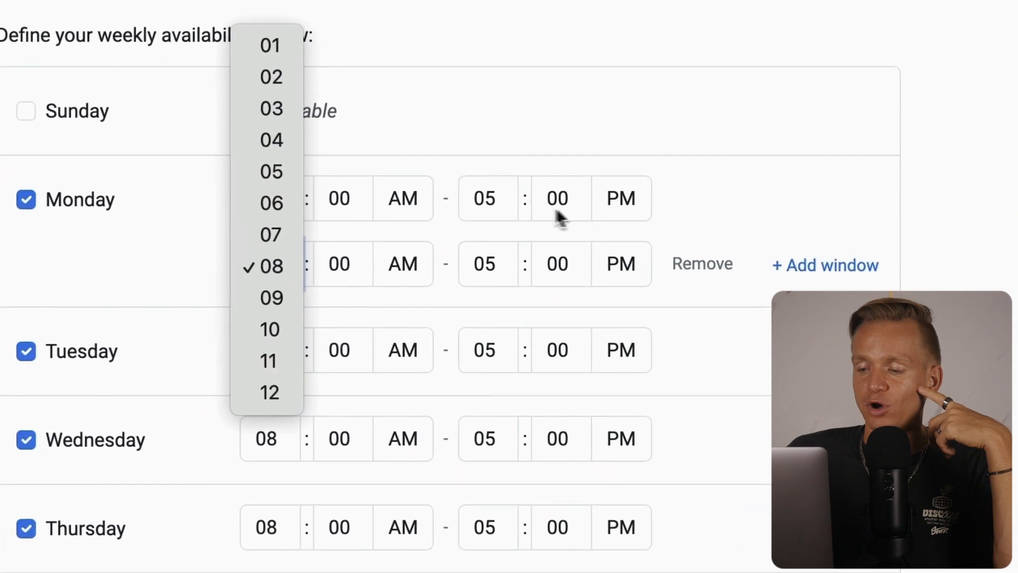
left_click(498, 198)
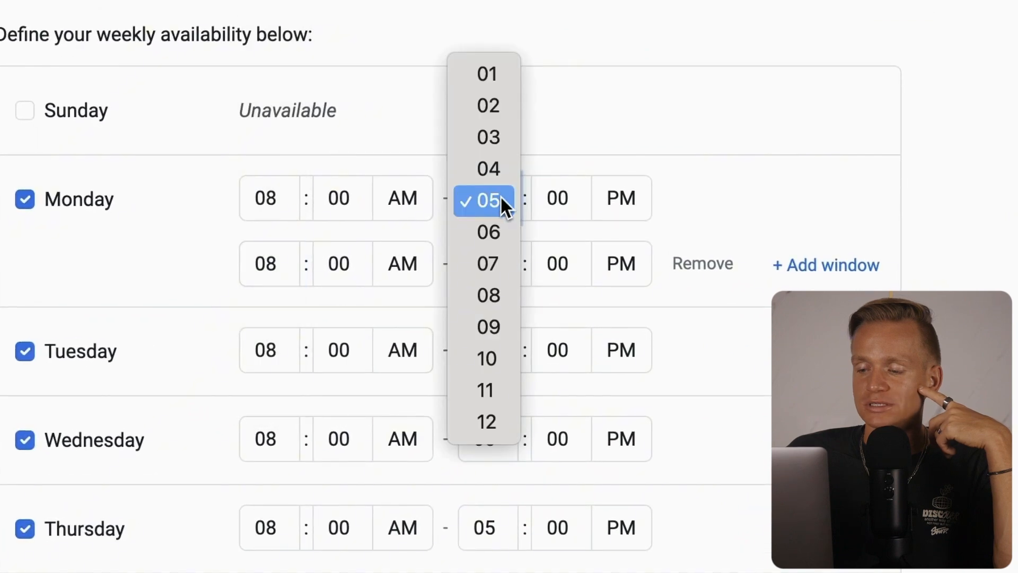
left_click(501, 121)
Set Monday's second availability window to 07:00 PM – 11:00 PM
left_click(277, 266)
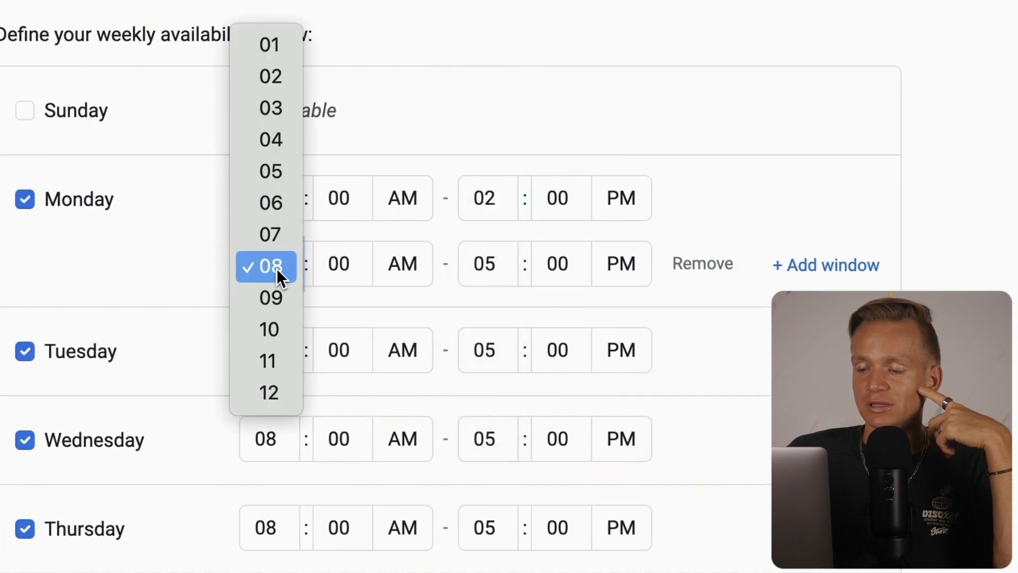
key("Escape")
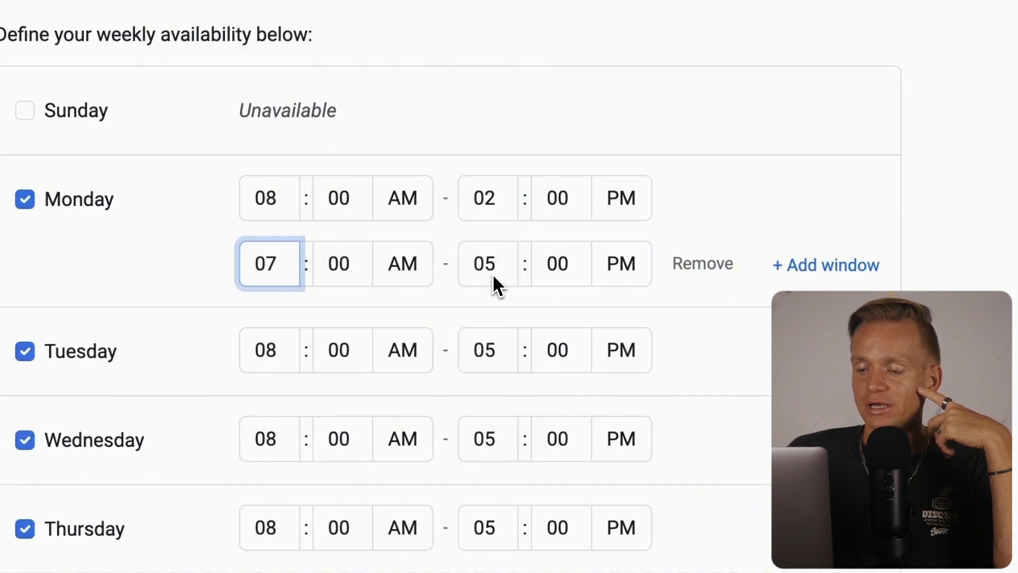
left_click(406, 264)
left_click(419, 297)
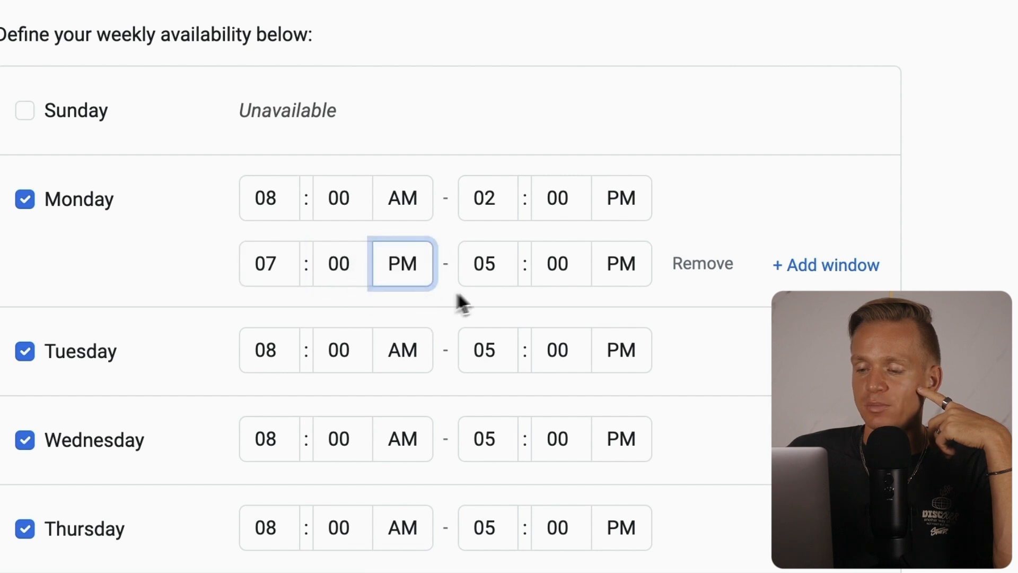
left_click(496, 272)
left_click(504, 455)
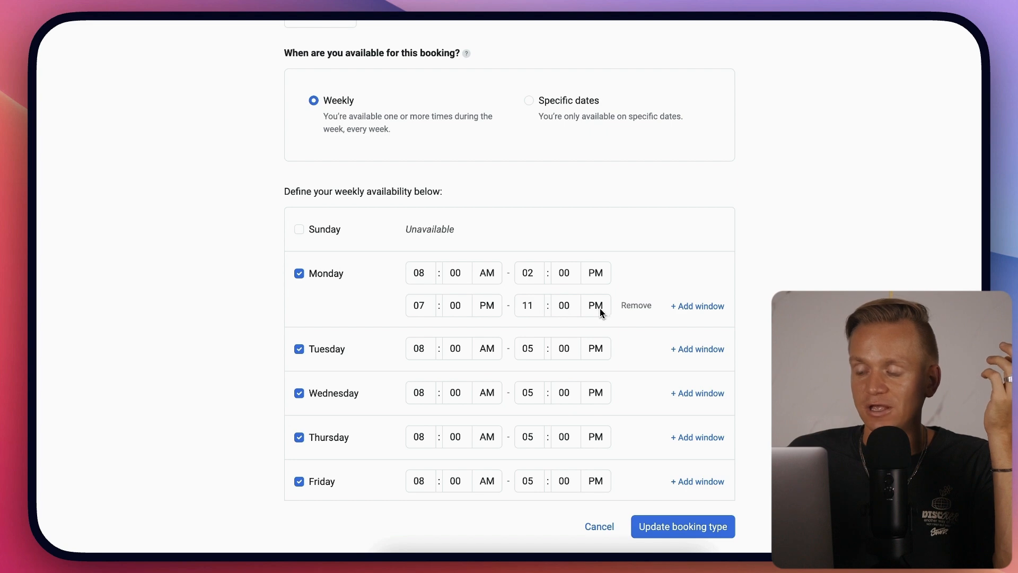
Add a third availability window to Monday and remove both extra windows
left_click(697, 306)
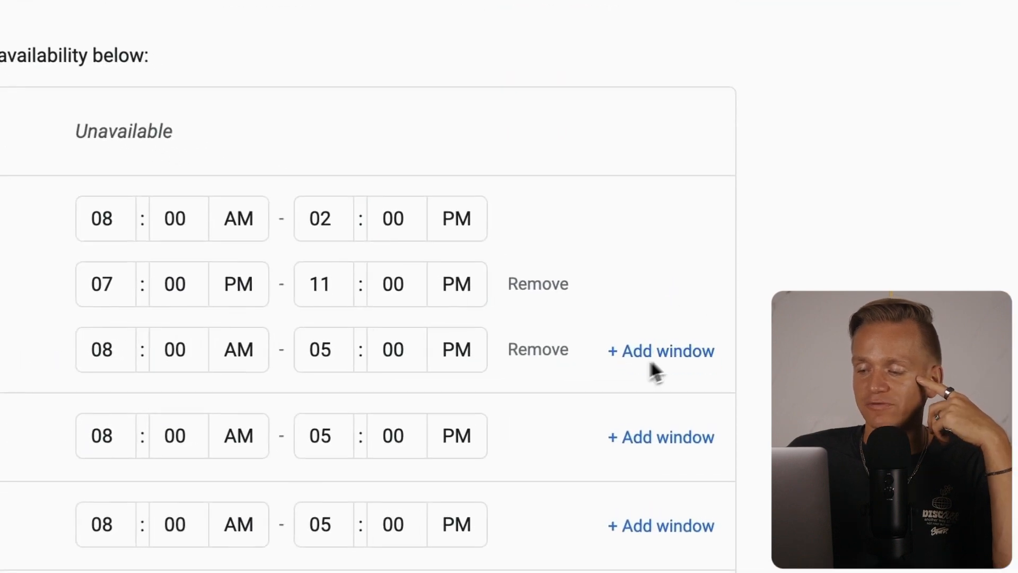
left_click(552, 342)
left_click(557, 295)
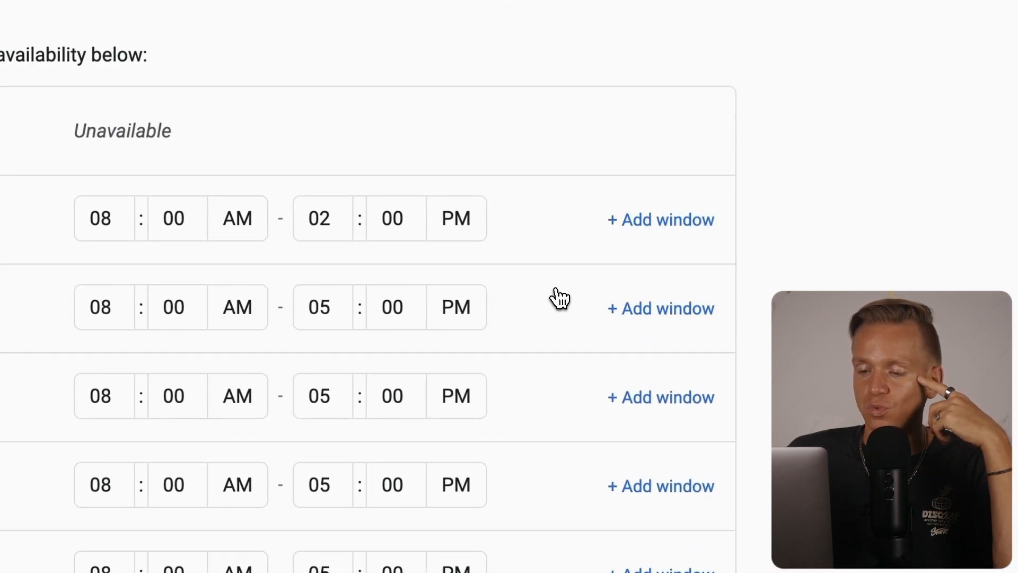
Enable unavailable dates below the weekly schedule and disable the option again
scroll(197, 180, "down", 5)
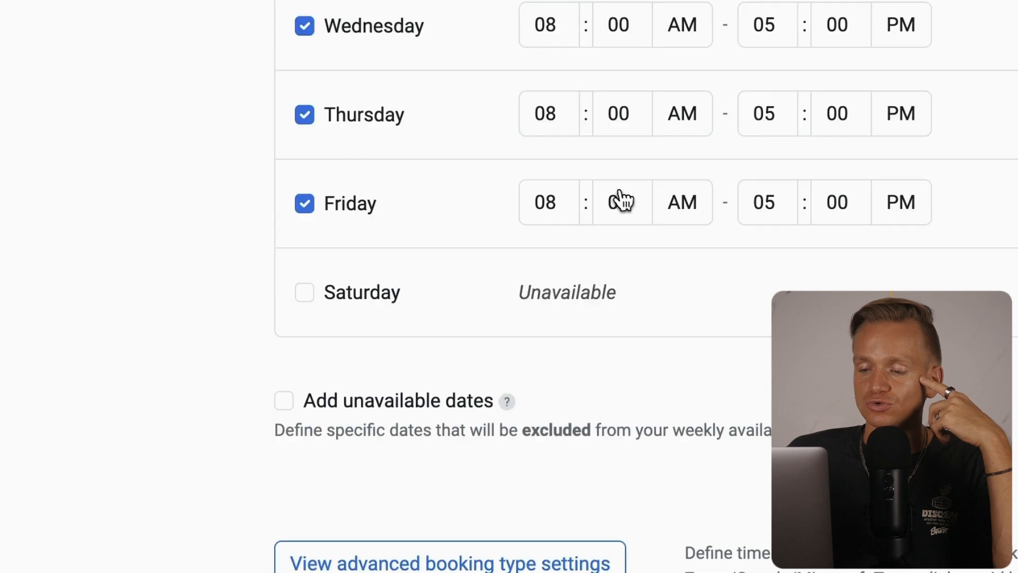
scroll(620, 201, "up", 3)
scroll(625, 200, "down", 3)
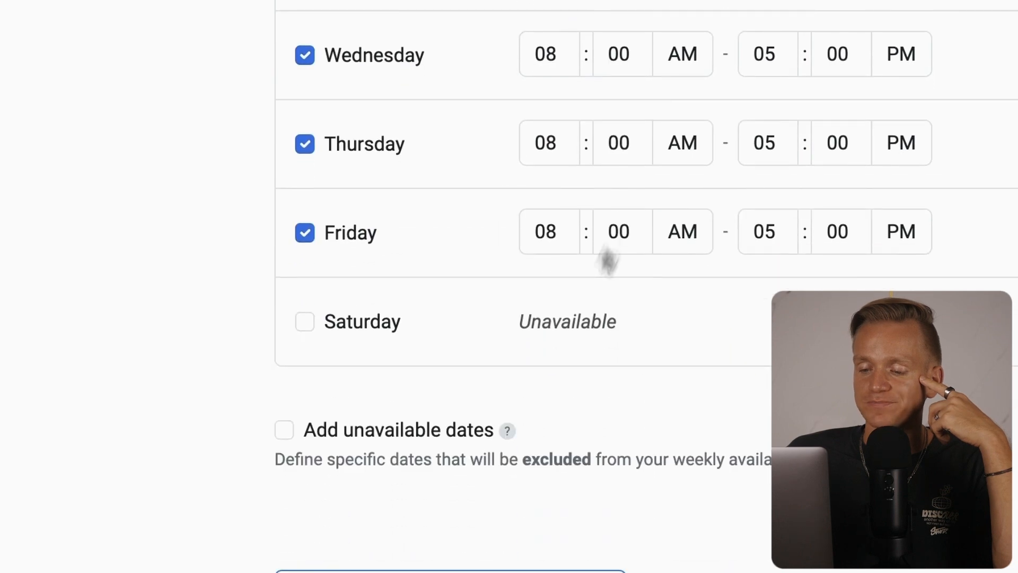
left_click(286, 431)
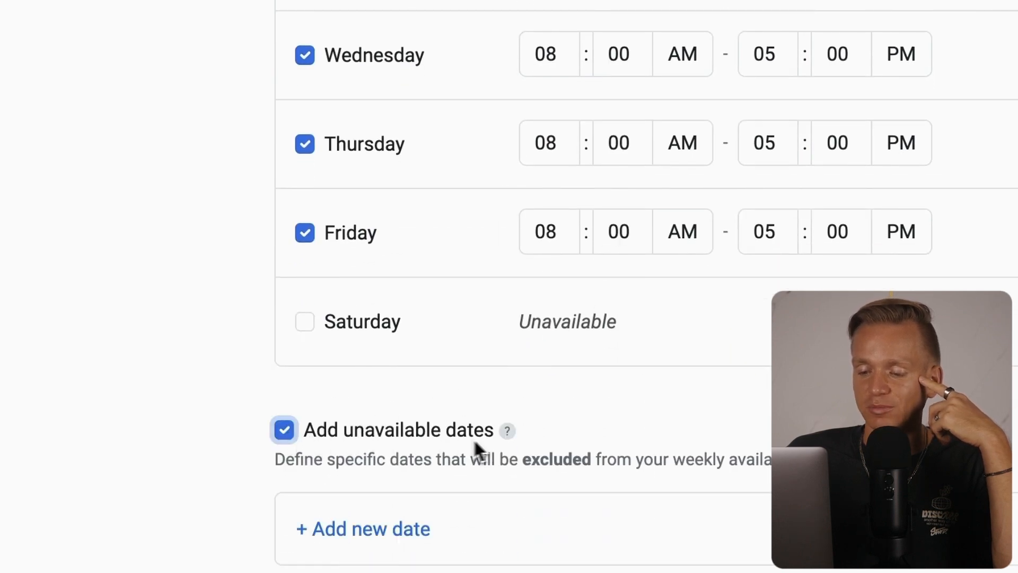
left_click(289, 436)
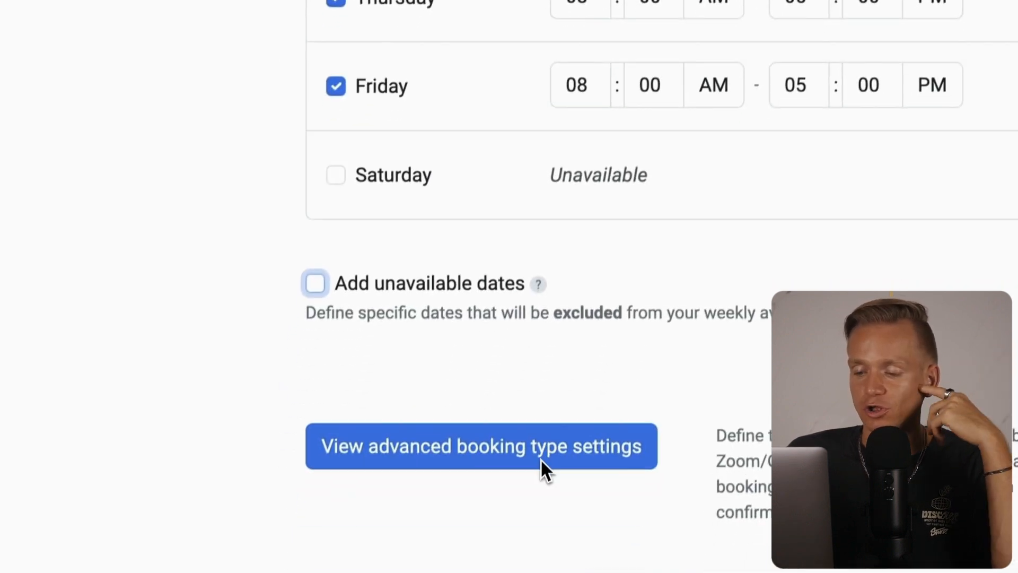
Show the advanced booking type settings and examine the meeting buffer, minimum scheduling notice and time slot interval
left_click(348, 449)
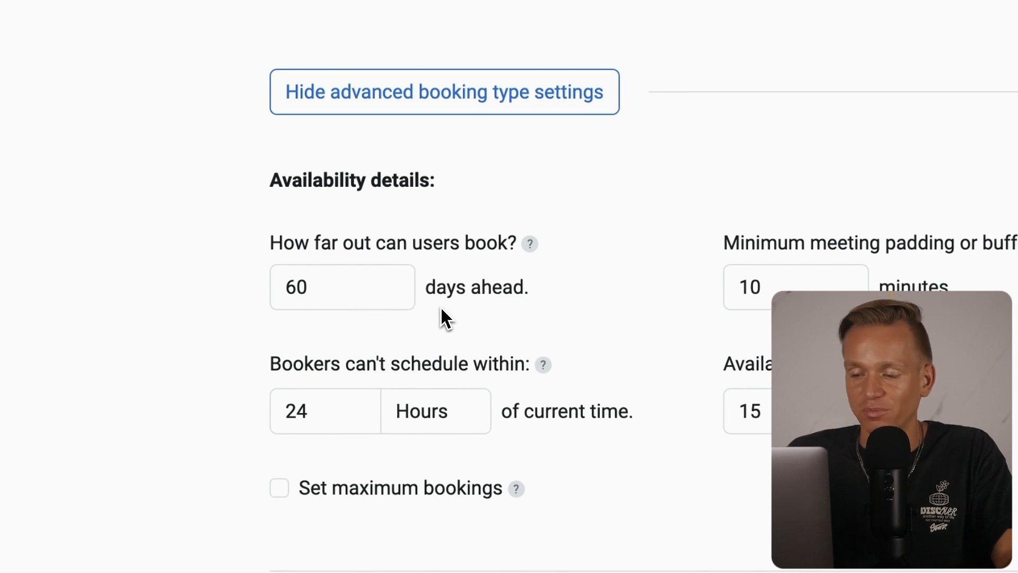
left_click(813, 271)
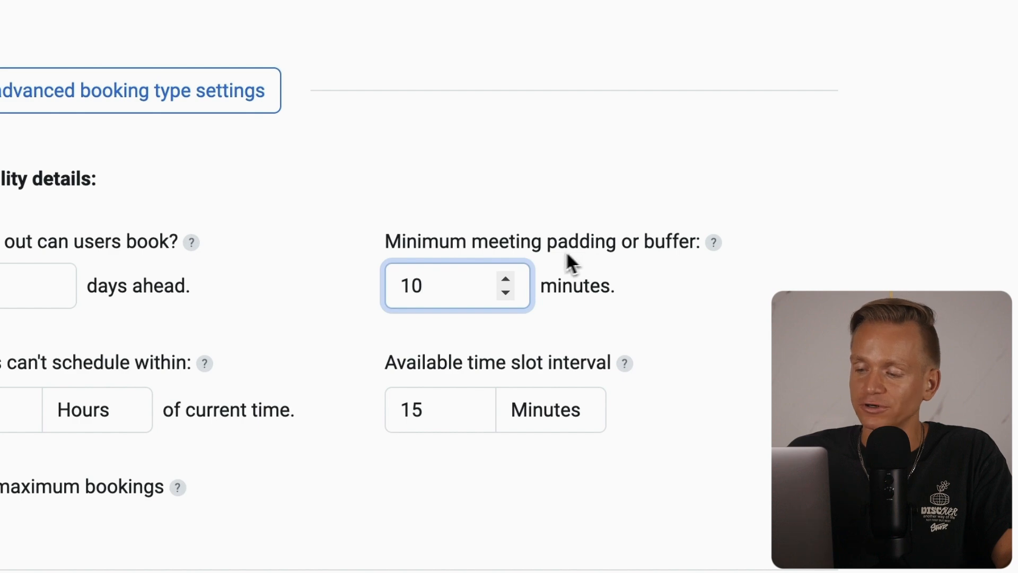
left_click(424, 321)
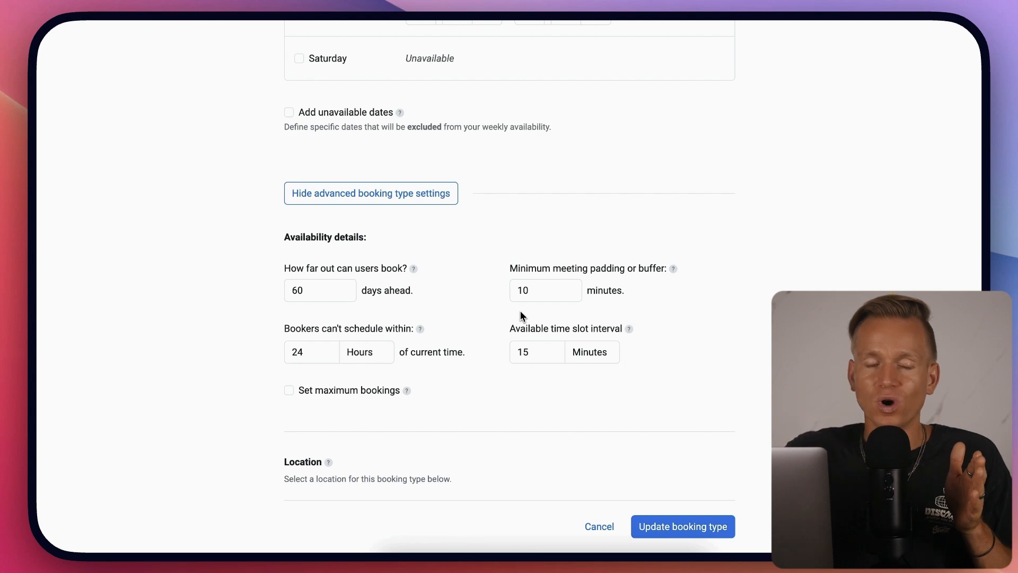
left_click(307, 345)
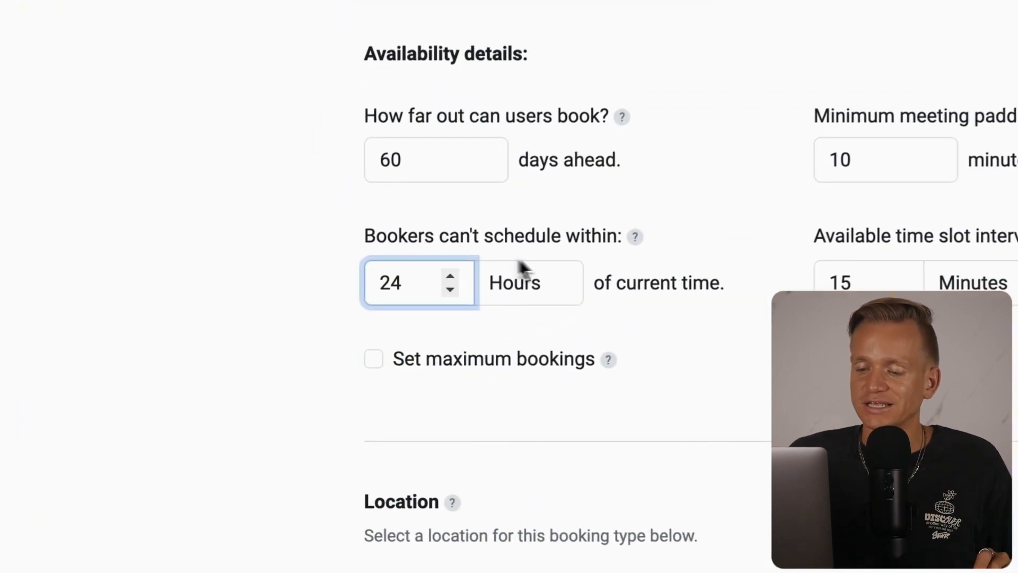
left_click(603, 256)
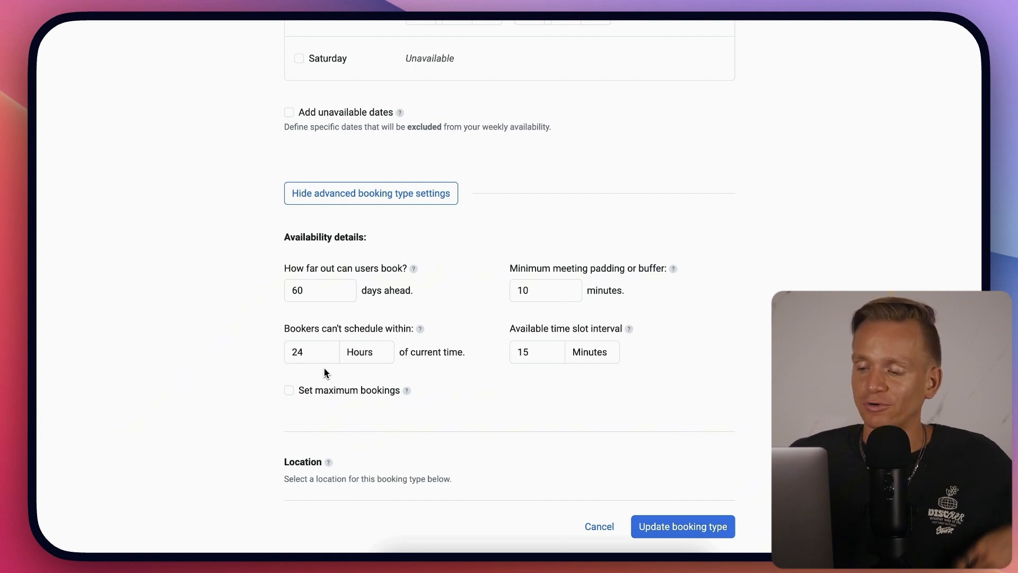
left_click(551, 344)
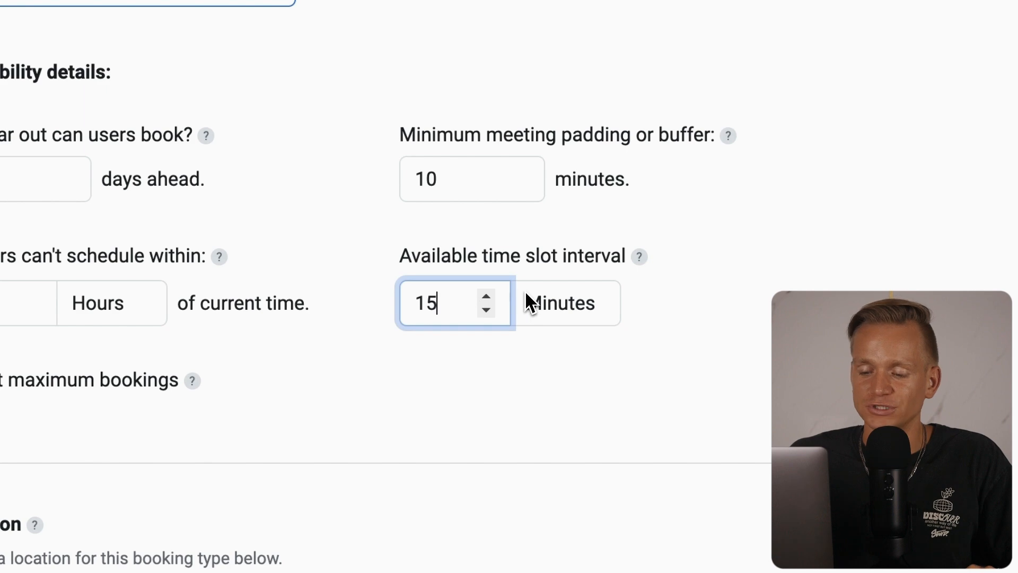
Look through the video link sources and location types, keeping Online video conference as the meeting's location
scroll(572, 342, "down", 5)
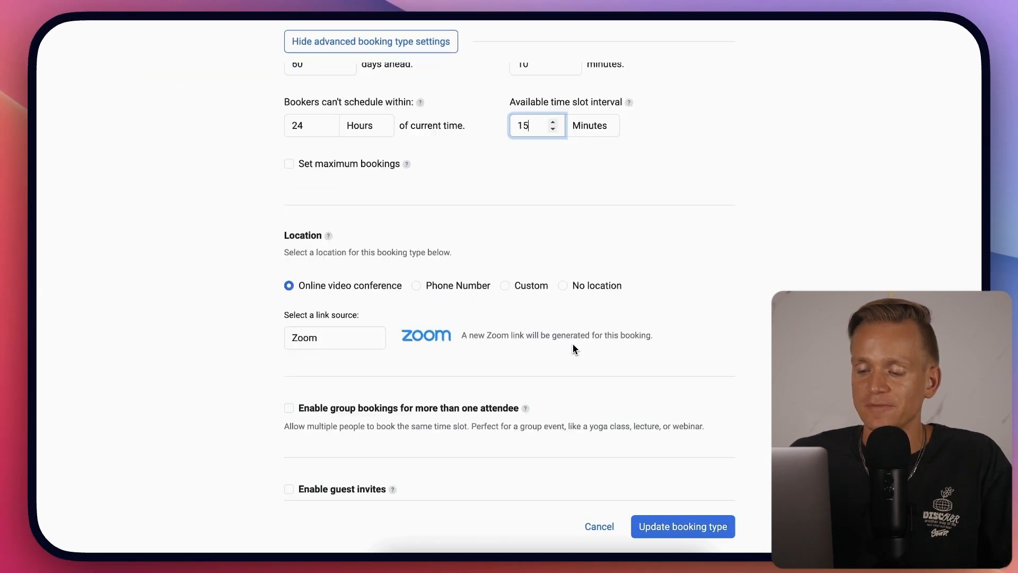
left_click_drag(295, 161, 333, 162)
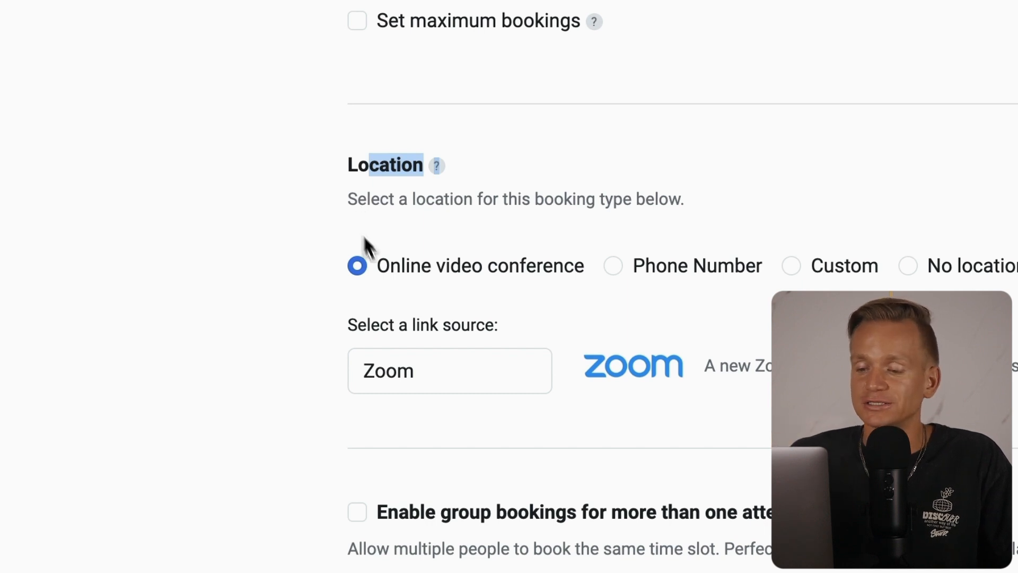
left_click(413, 384)
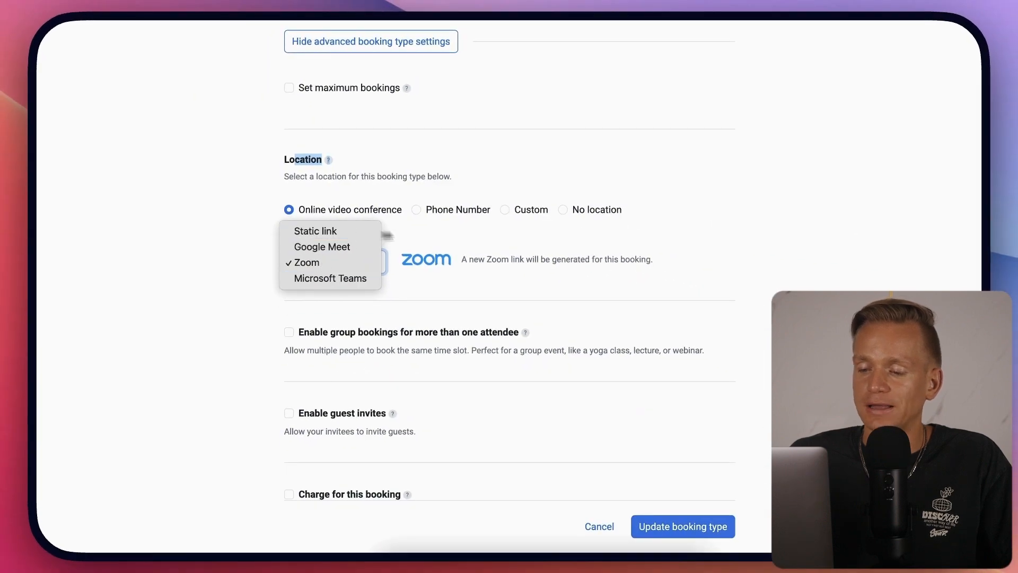
left_click(457, 244)
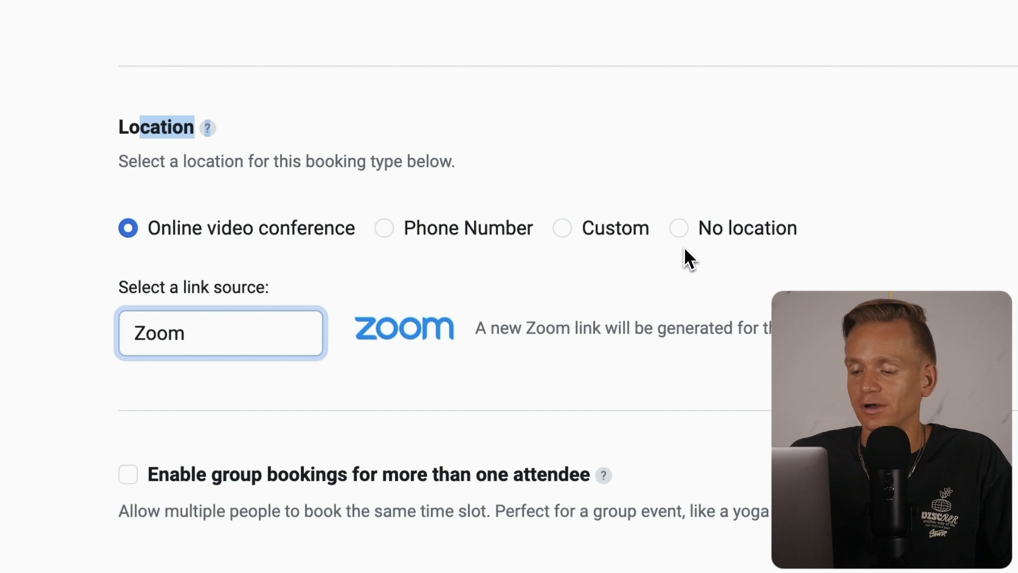
left_click(741, 241)
left_click(275, 233)
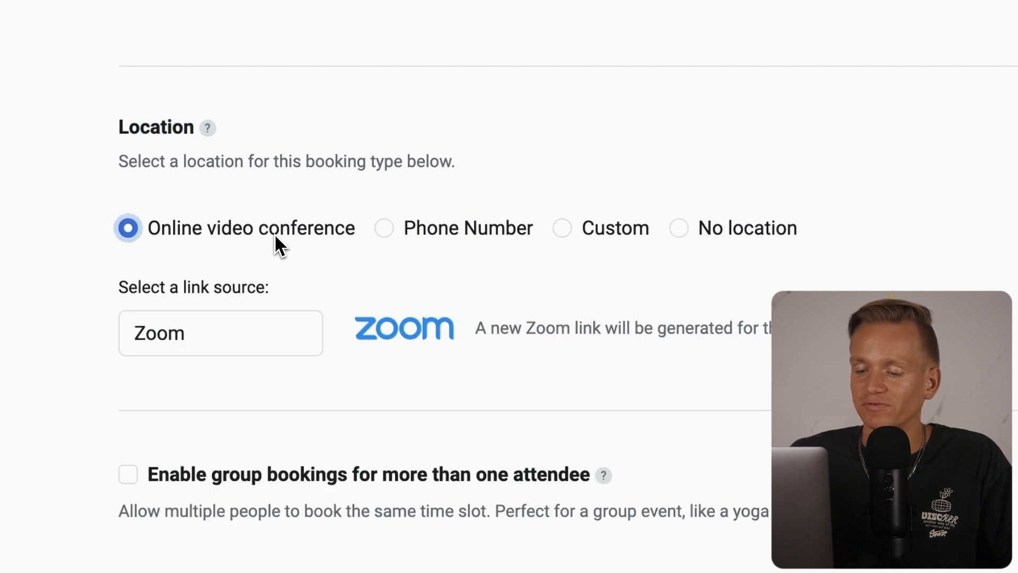
Examine the group booking, guest invite and paid booking options below the location settings
scroll(342, 320, "down", 2)
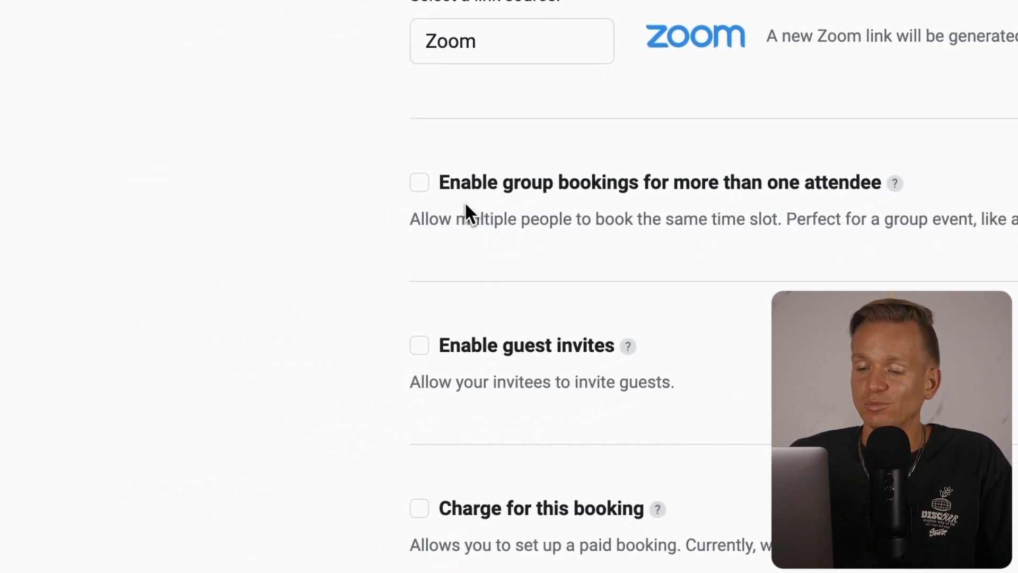
left_click_drag(513, 196, 591, 241)
left_click(482, 365)
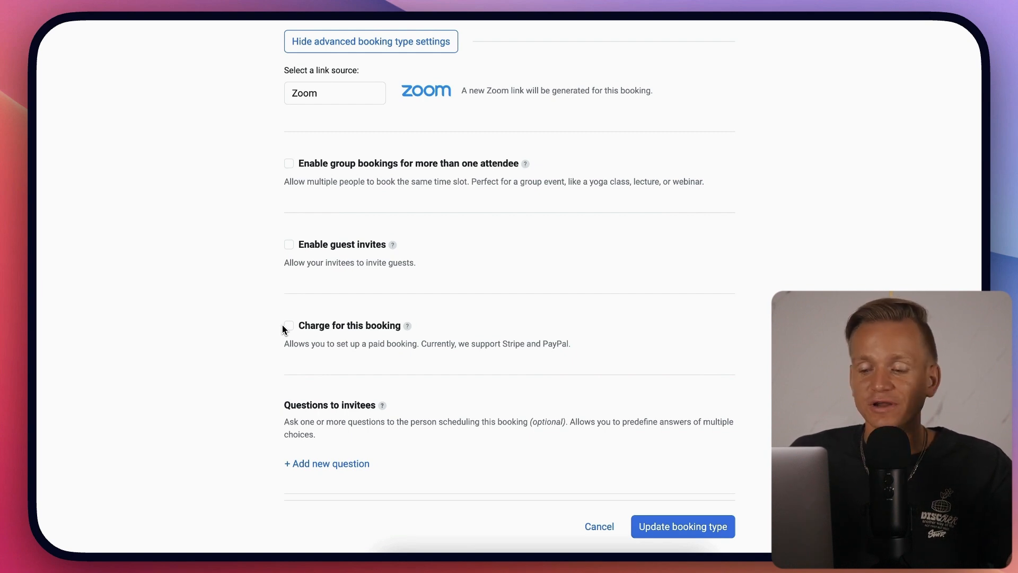
scroll(287, 331, "up", 15)
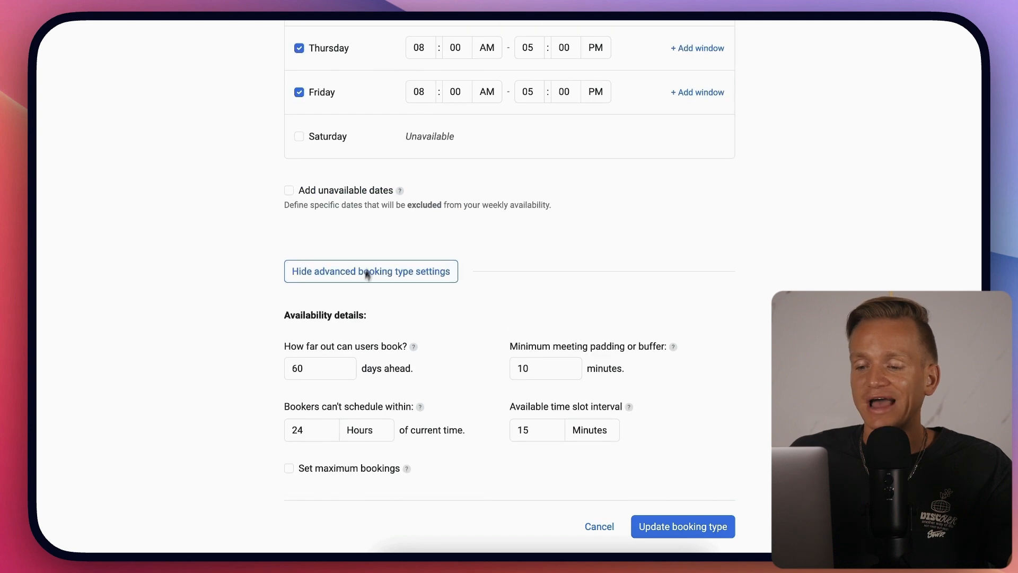
scroll(370, 237, "down", 15)
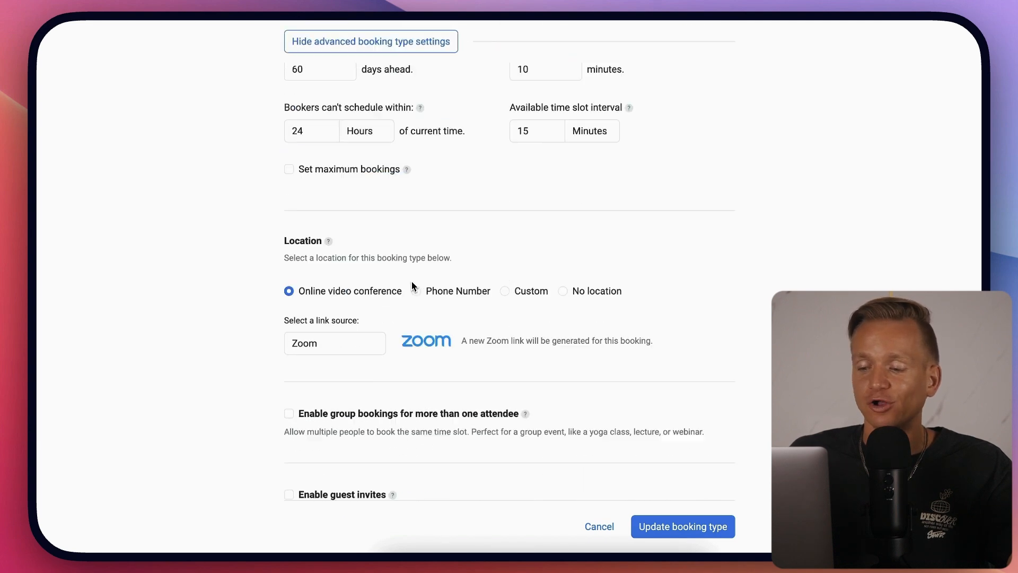
scroll(412, 284, "down", 2)
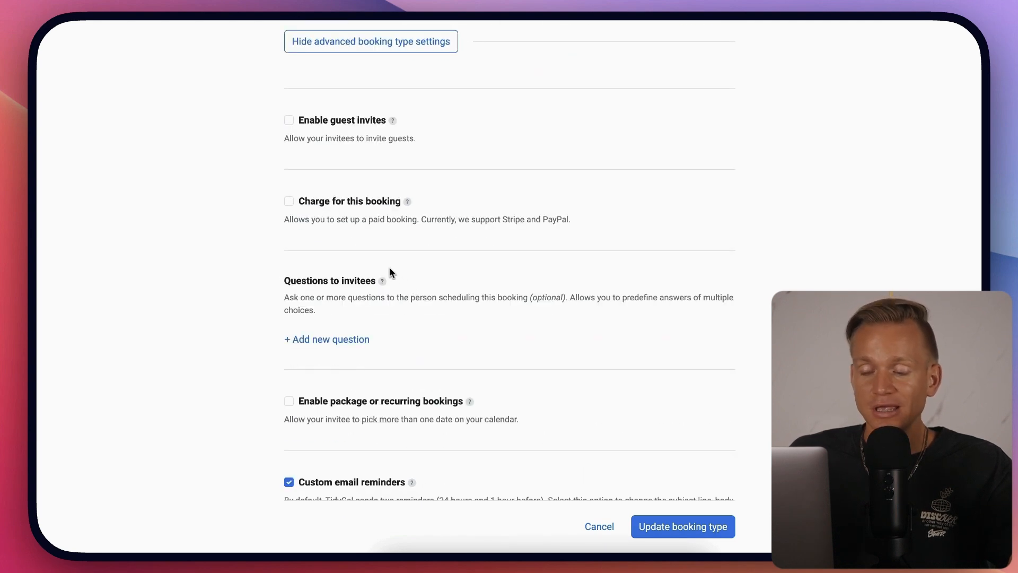
Enable charging for this booking and turn on package or recurring bookings
left_click(289, 201)
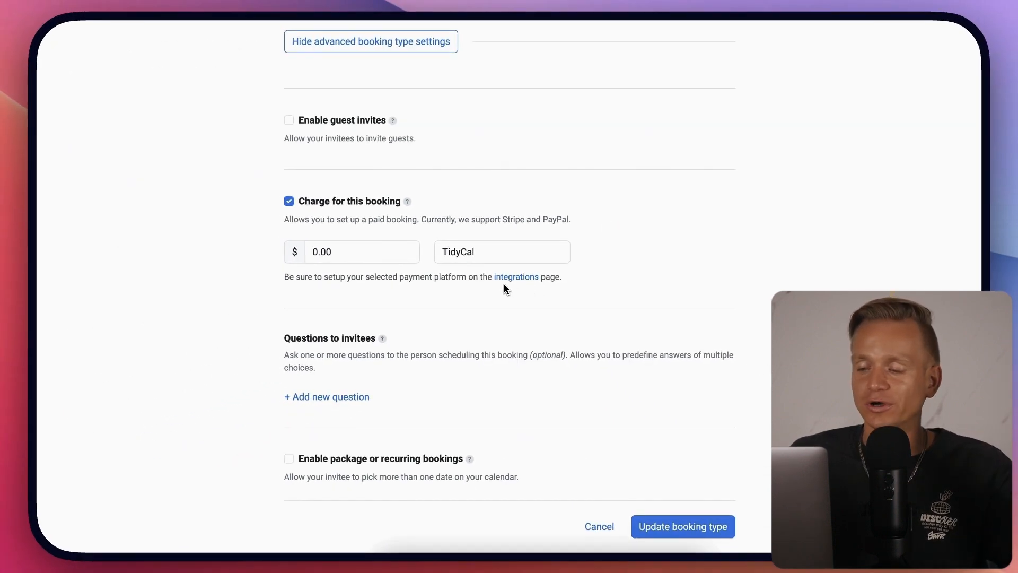
scroll(377, 309, "down", 2)
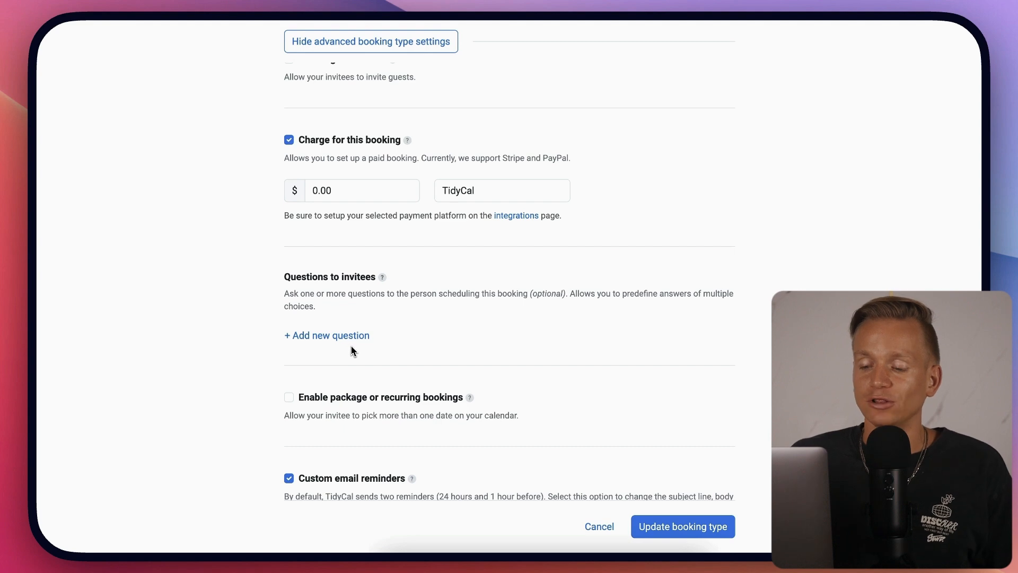
scroll(351, 347, "down", 3)
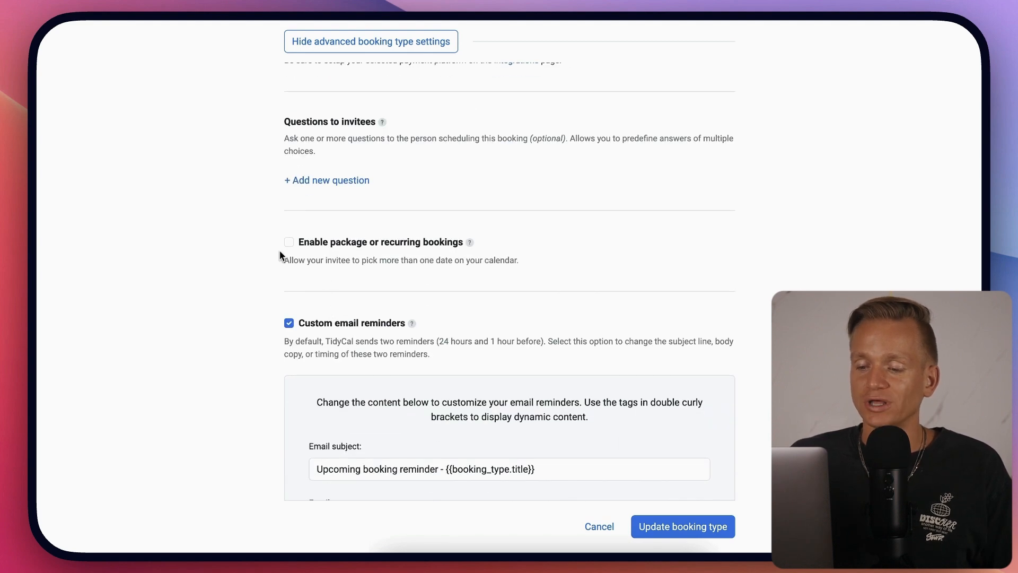
left_click(289, 242)
left_click_drag(332, 251, 365, 255)
left_click(603, 298)
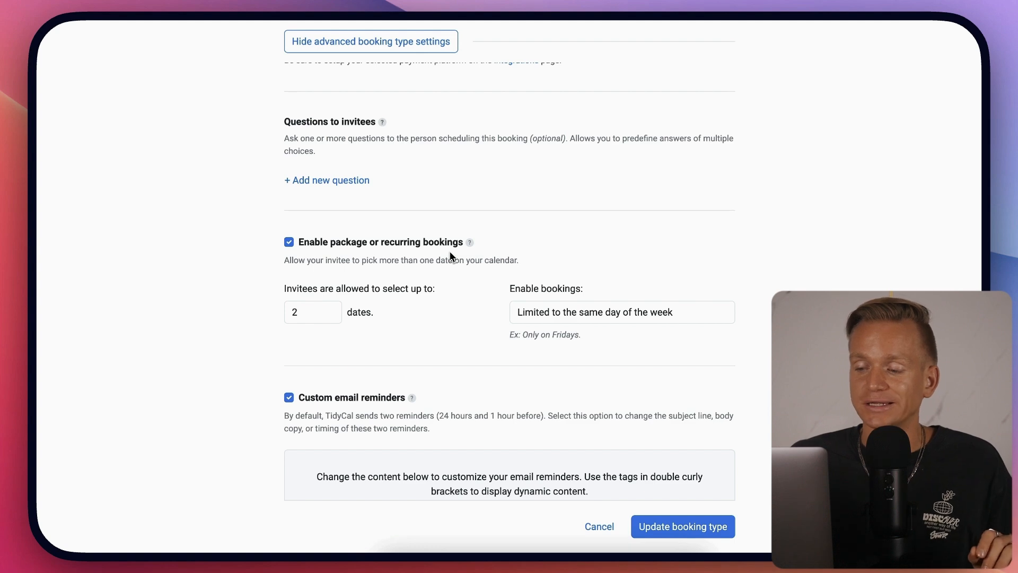
Examine the custom email reminder's subject, content template and the times at which bookers are reminded
scroll(449, 256, "down", 4)
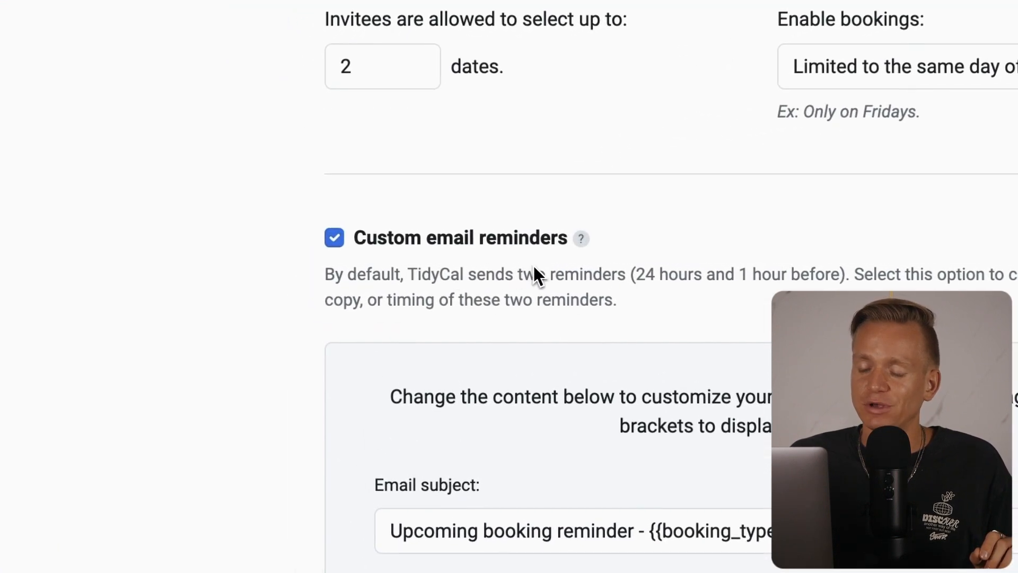
scroll(535, 277, "down", 3)
scroll(540, 281, "down", 3)
scroll(539, 285, "down", 1)
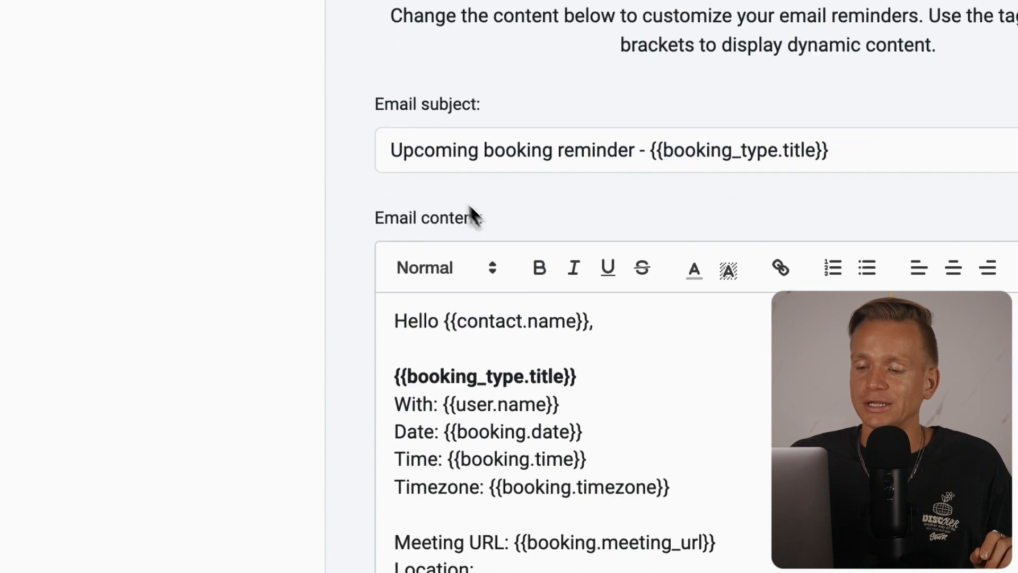
left_click(467, 150)
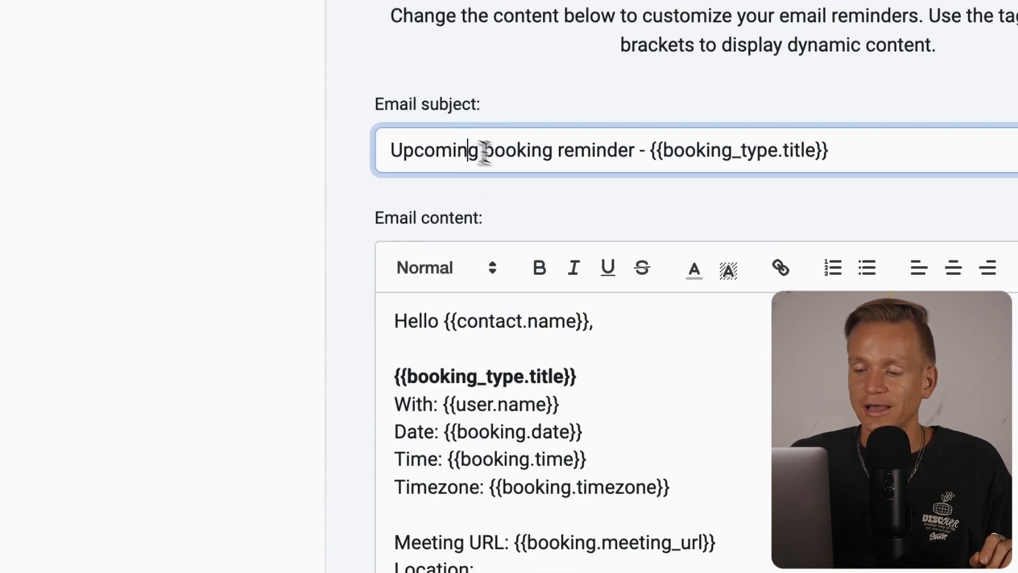
left_click(403, 230)
scroll(545, 427, "down", 10)
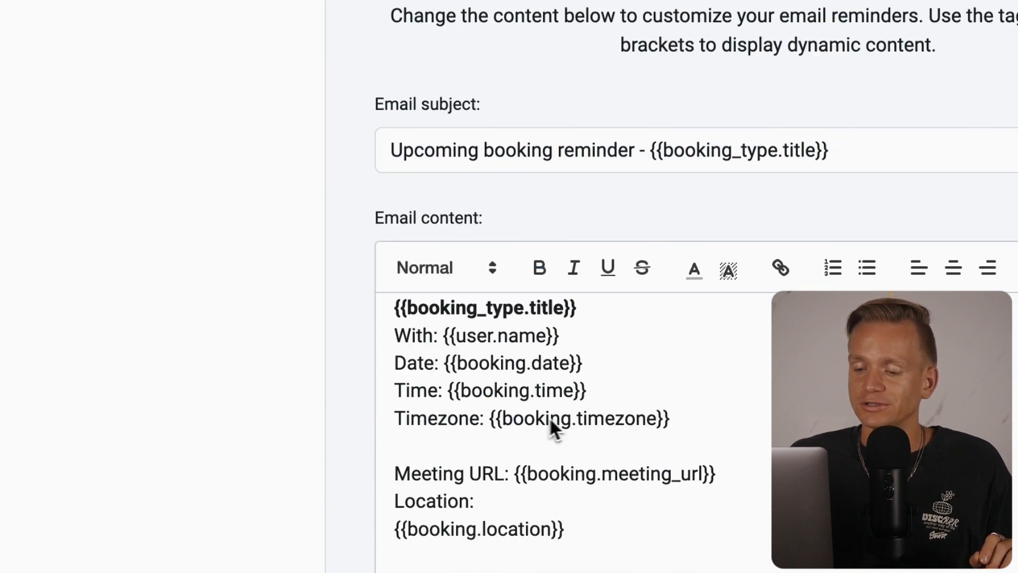
scroll(535, 201, "up", 6)
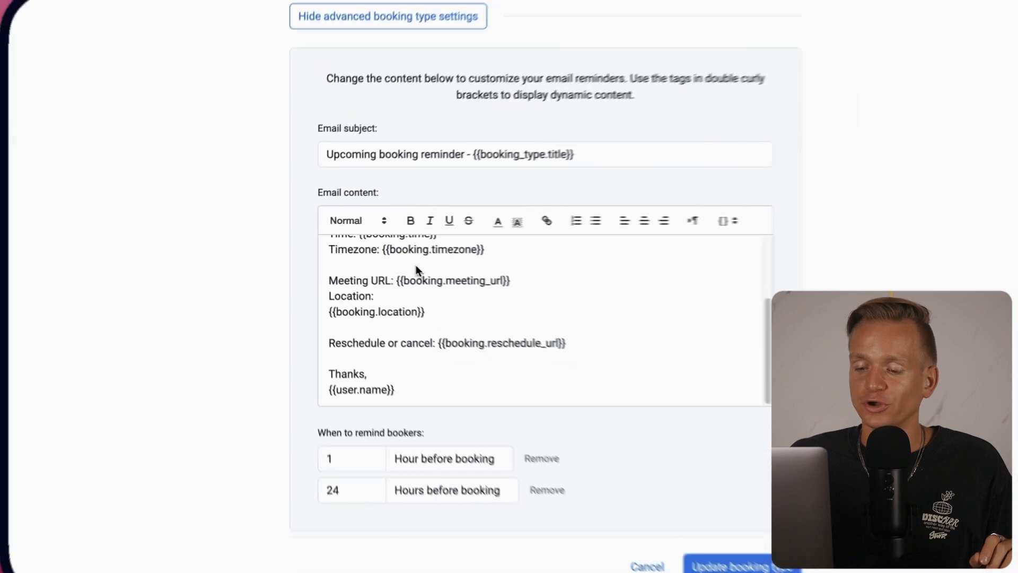
scroll(600, 343, "up", 3)
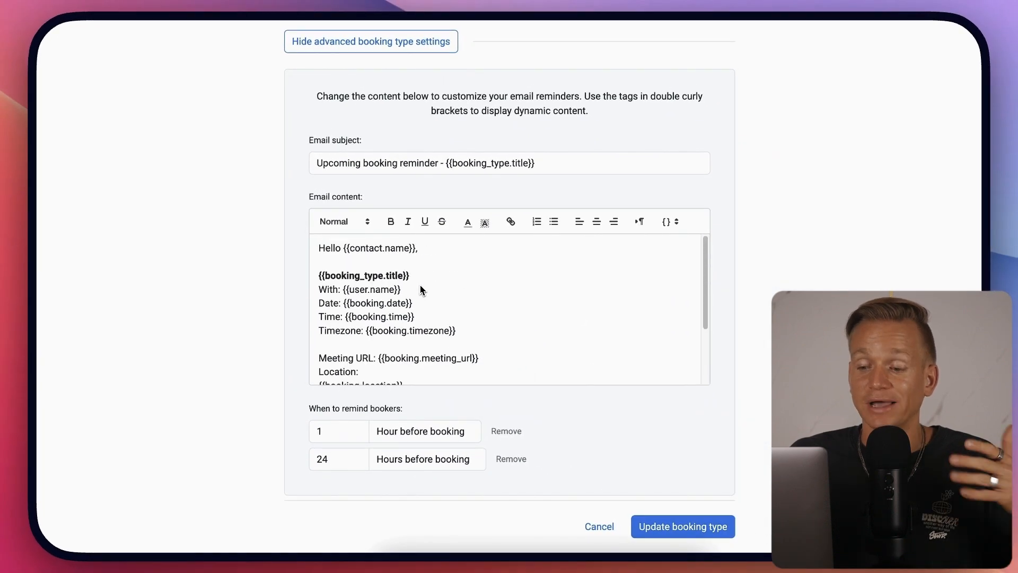
scroll(421, 286, "down", 5)
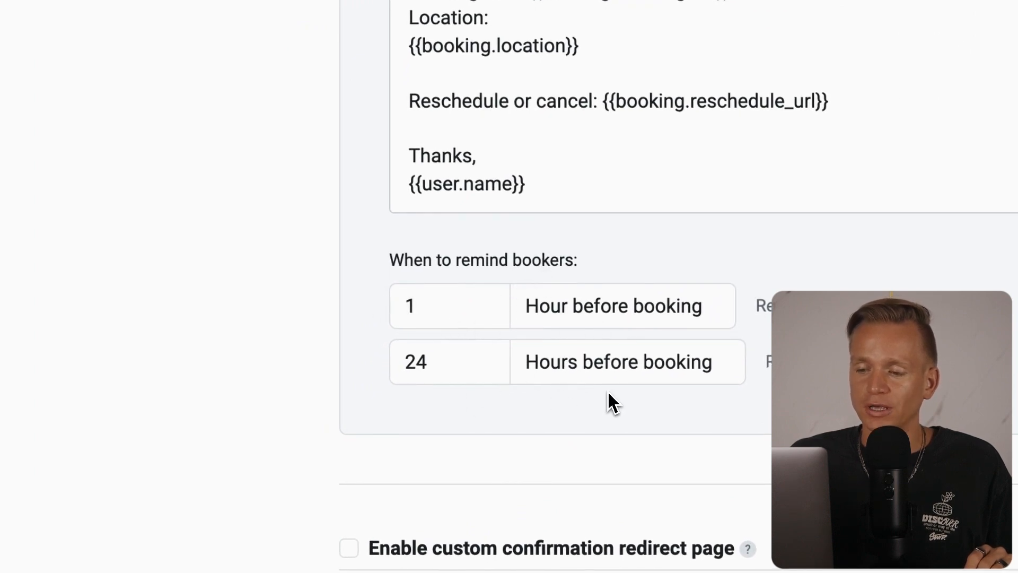
scroll(608, 395, "down", 4)
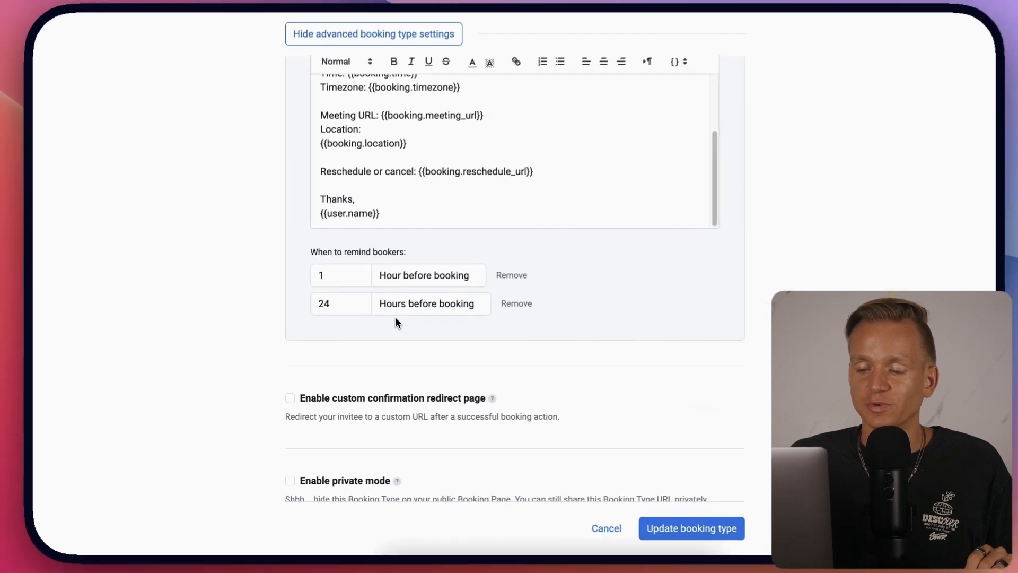
Enable the custom confirmation redirect page and examine its redirect URL field
scroll(401, 323, "down", 4)
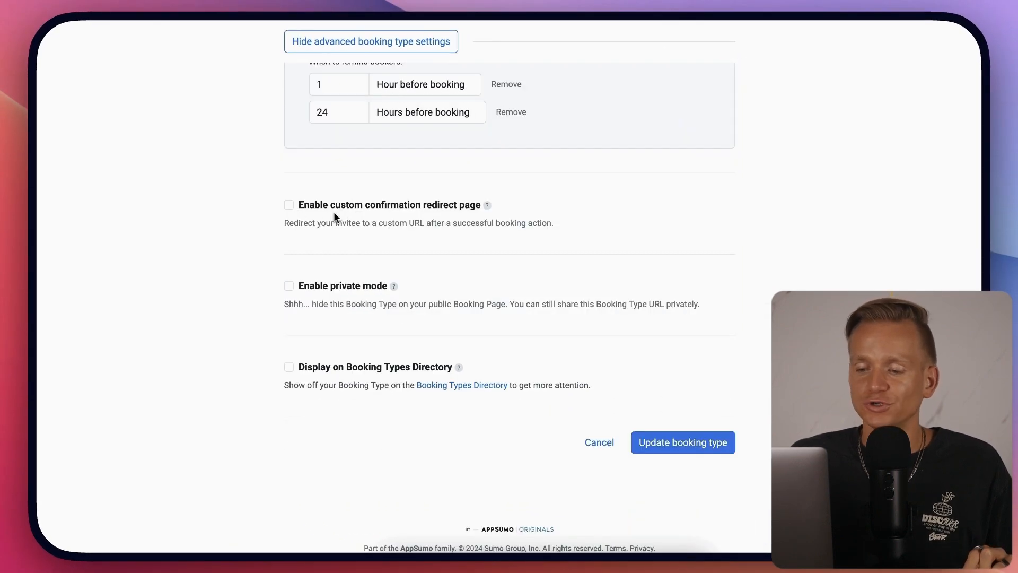
left_click(290, 205)
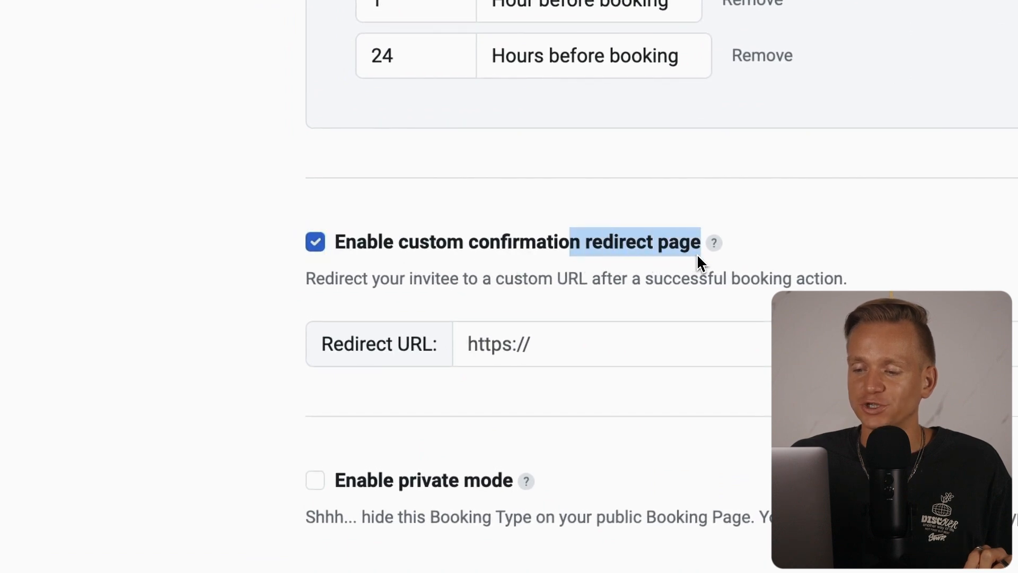
left_click(522, 343)
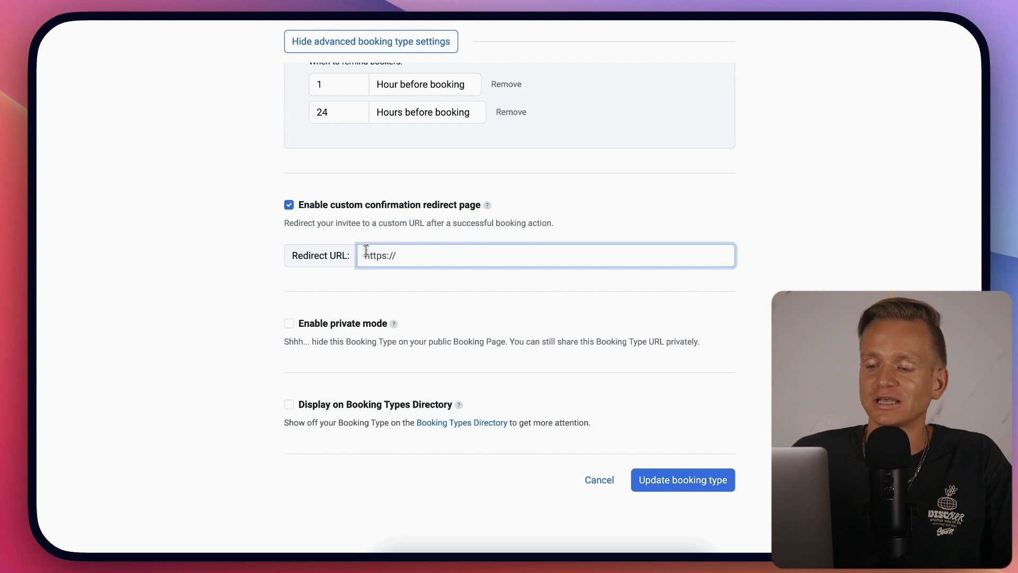
left_click(363, 277)
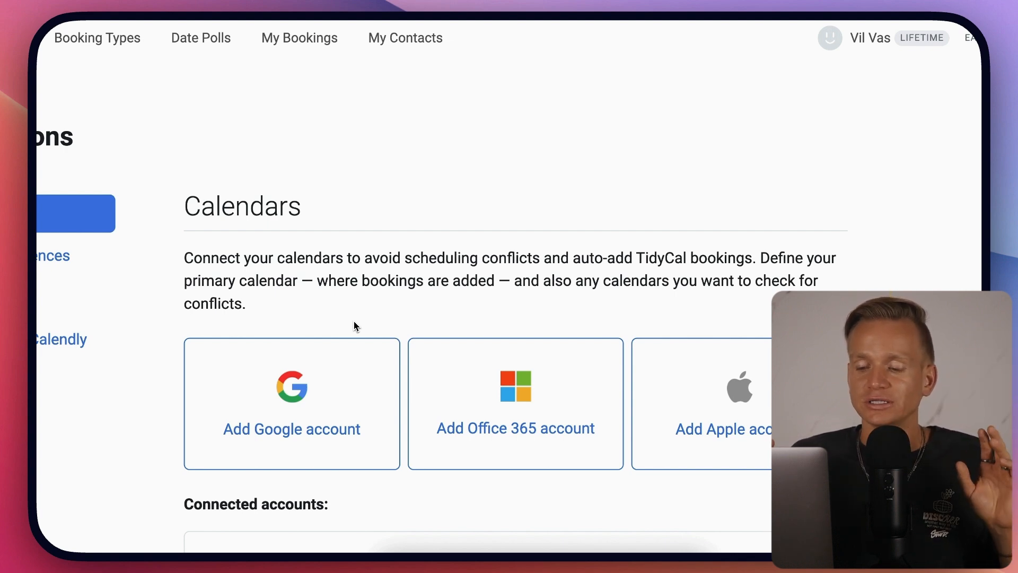
On the 15 Minute Meeting booking page, select August 7th at 12:15 pm and begin filling in the booker's email
scroll(354, 320, "left", 5)
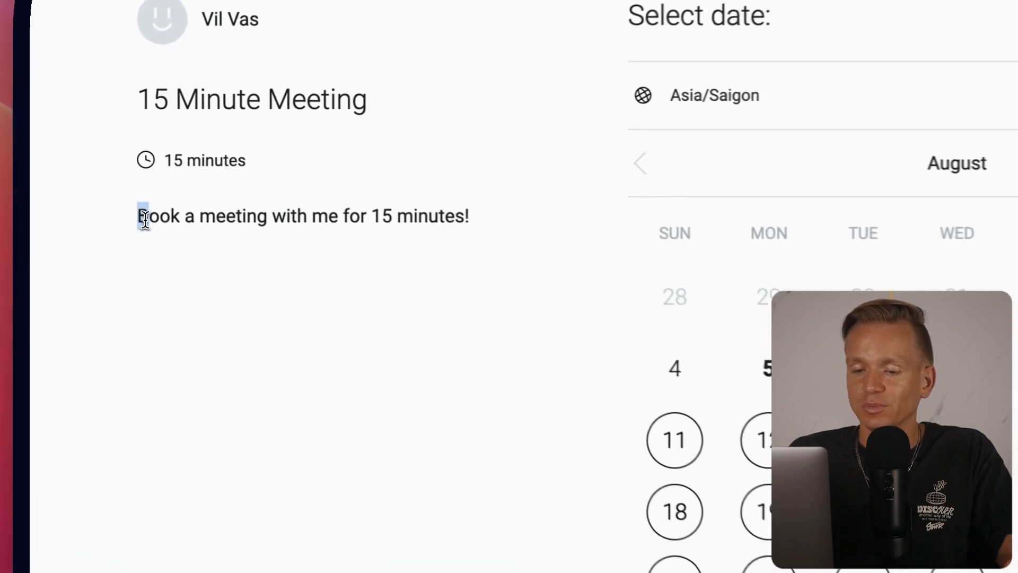
left_click_drag(159, 124, 268, 131)
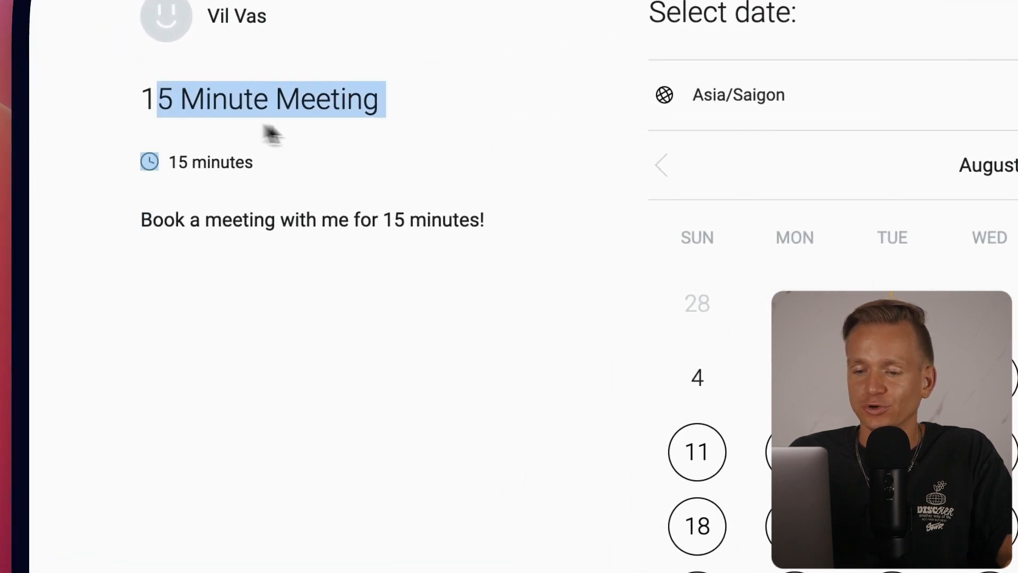
left_click(363, 131)
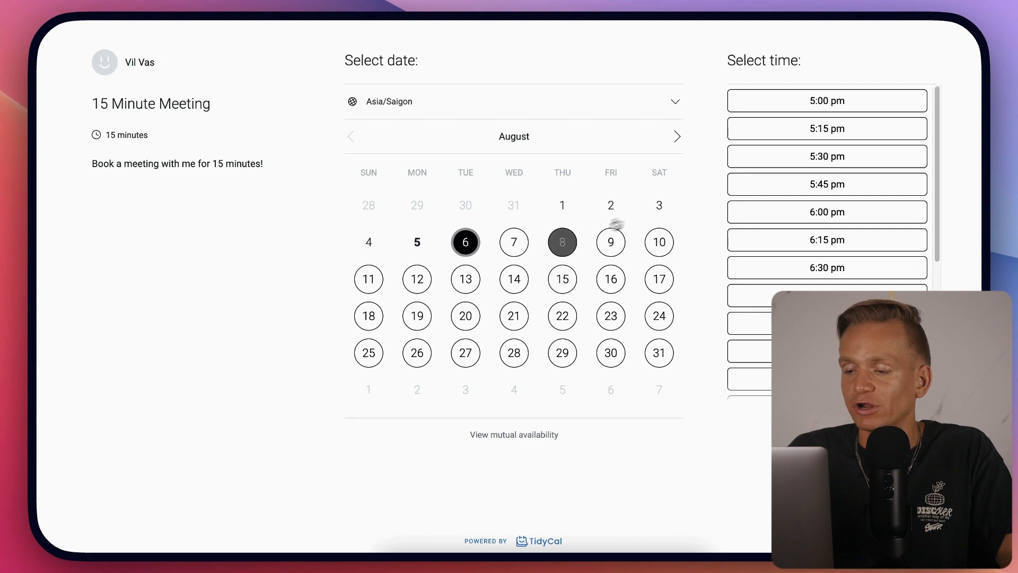
left_click(513, 242)
left_click(850, 239)
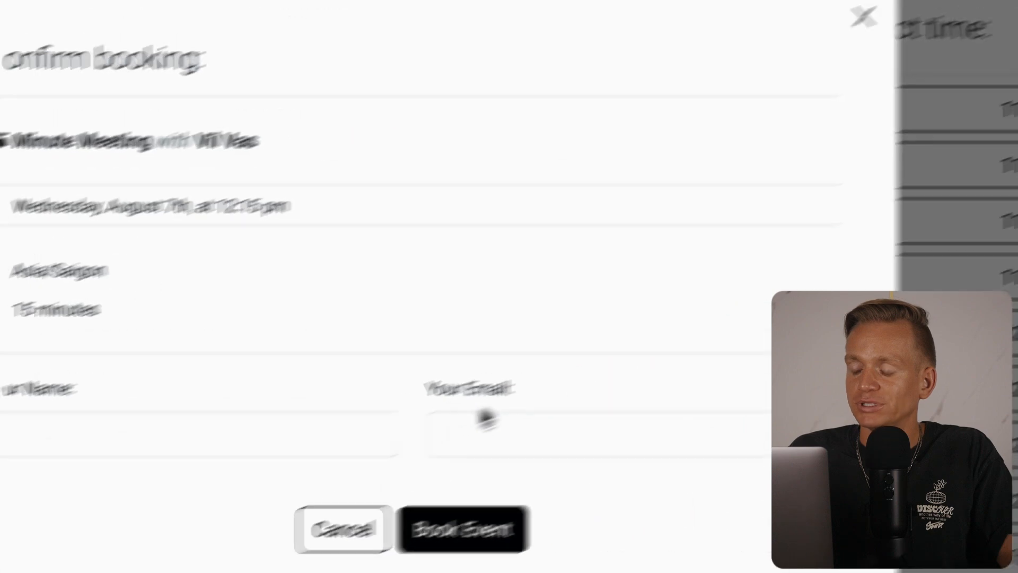
left_click(764, 305)
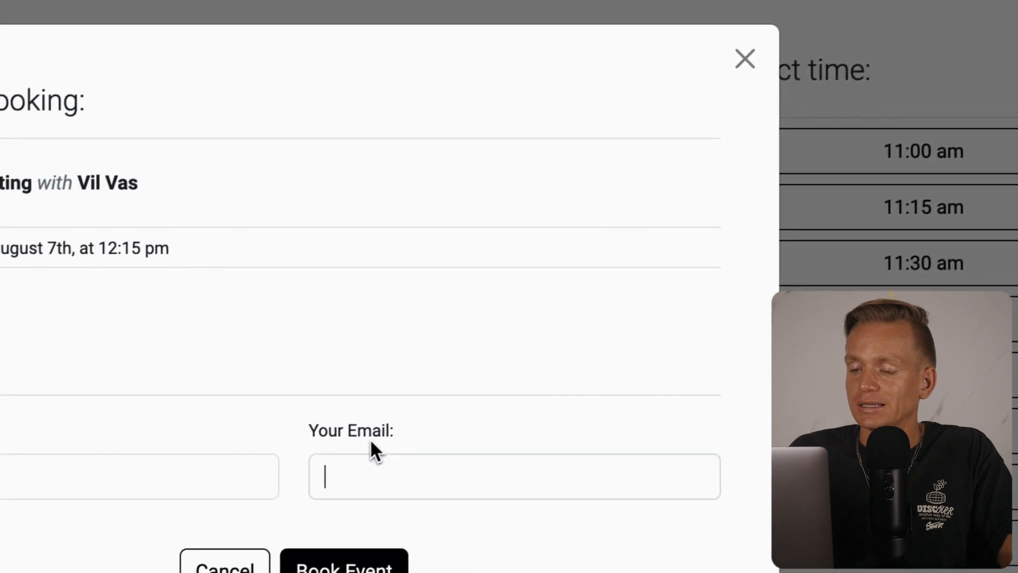